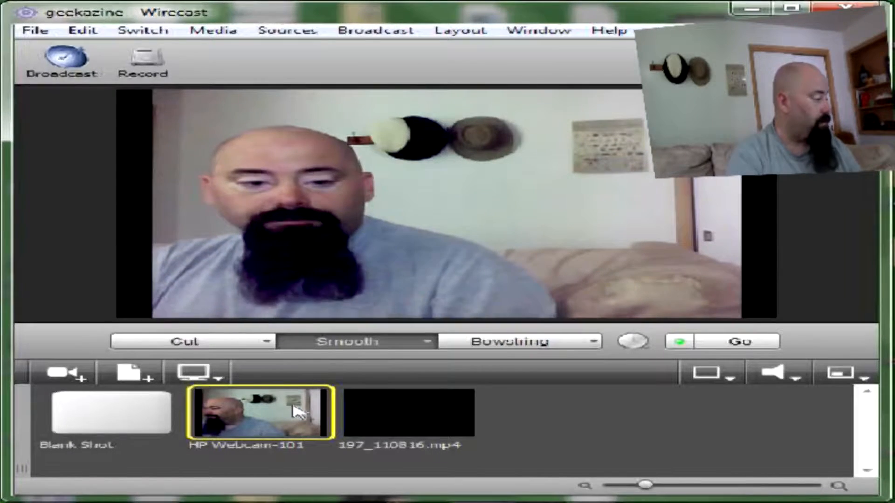
Step: Put the Blank Shot live, then add and delete the trial CyberLink Web Camera shot
click(120, 417)
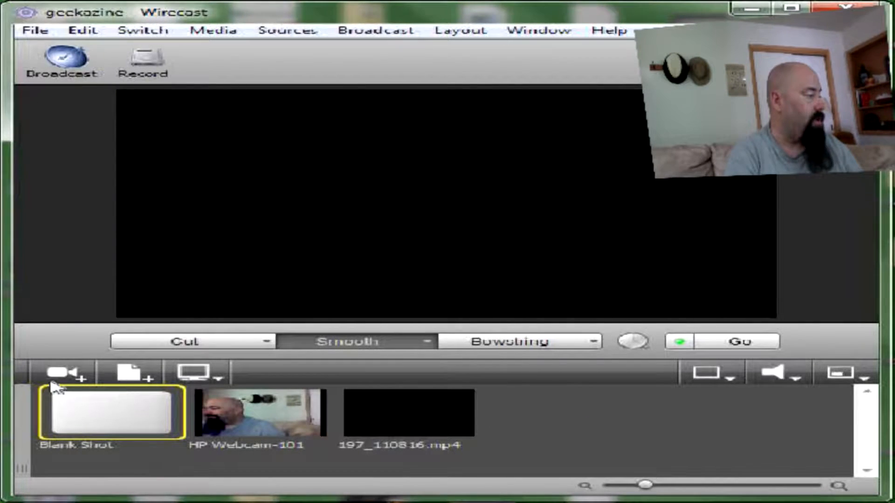
click(77, 380)
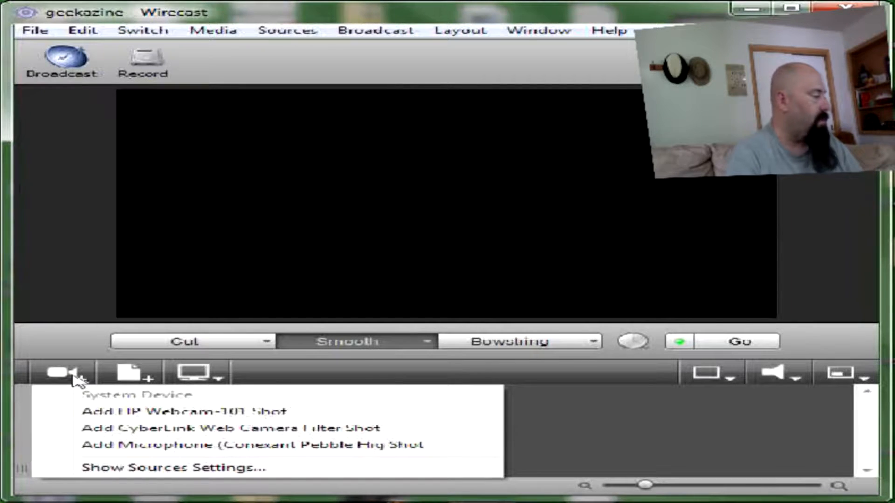
click(166, 430)
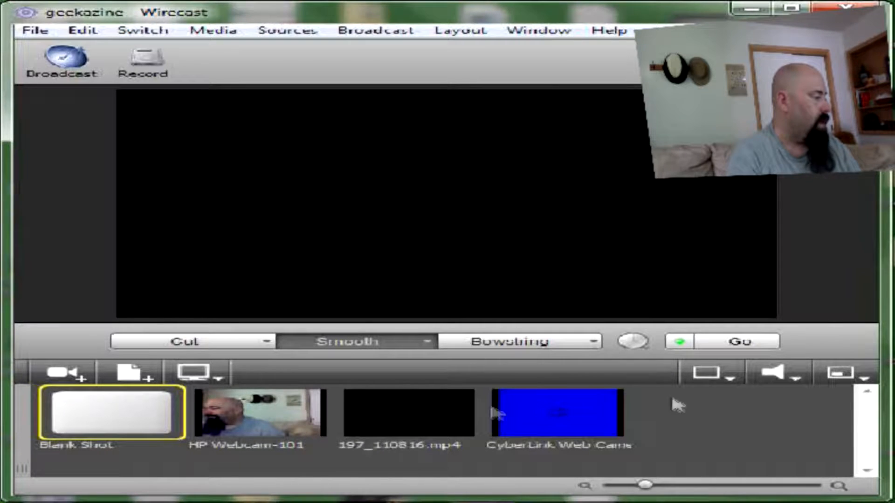
right_click(586, 423)
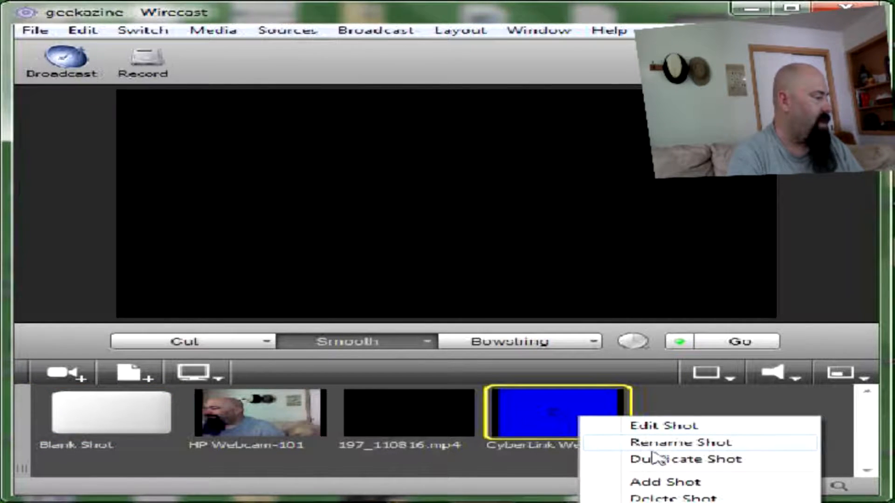
click(673, 498)
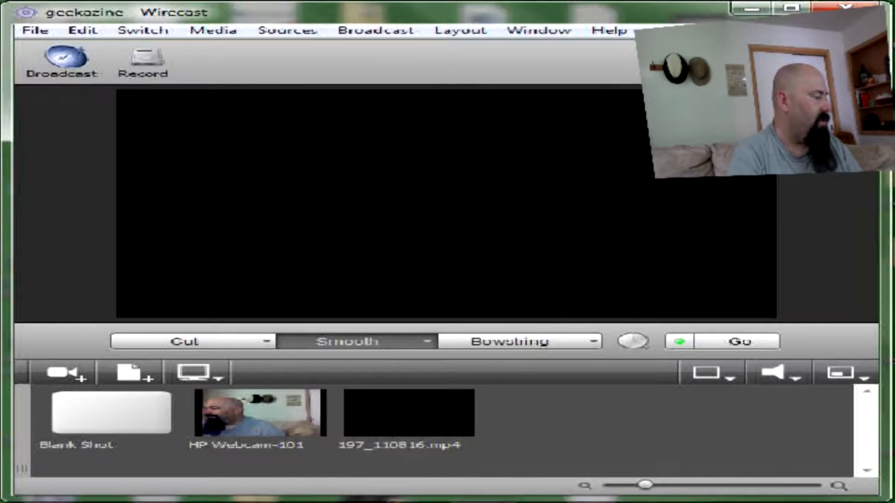
Step: Browse the live camera, media and Desktop Presenter shot options without adding anything
click(80, 380)
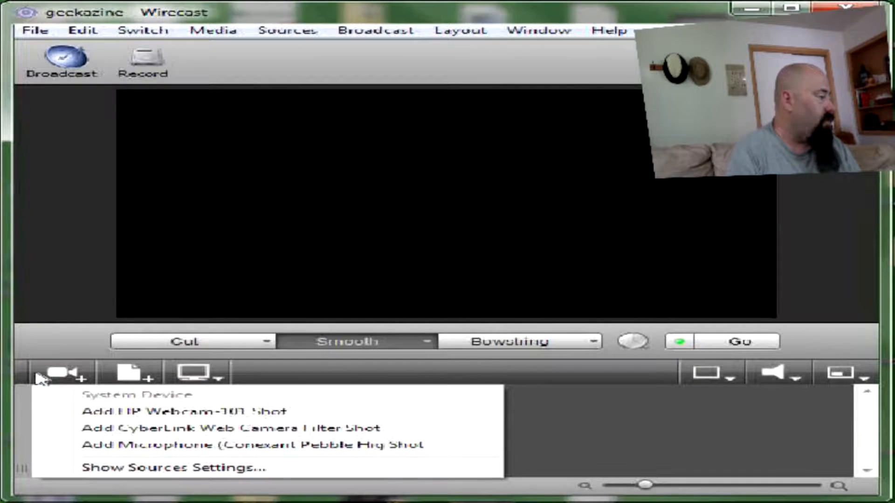
click(131, 379)
click(132, 378)
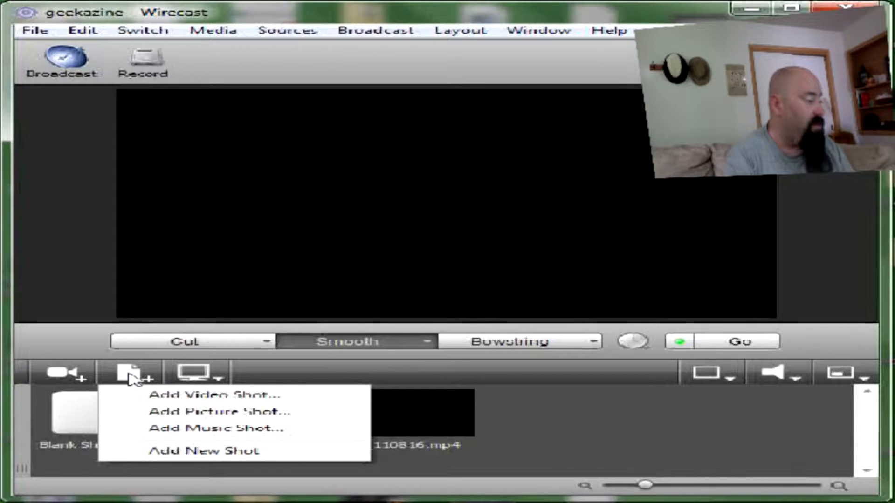
click(203, 380)
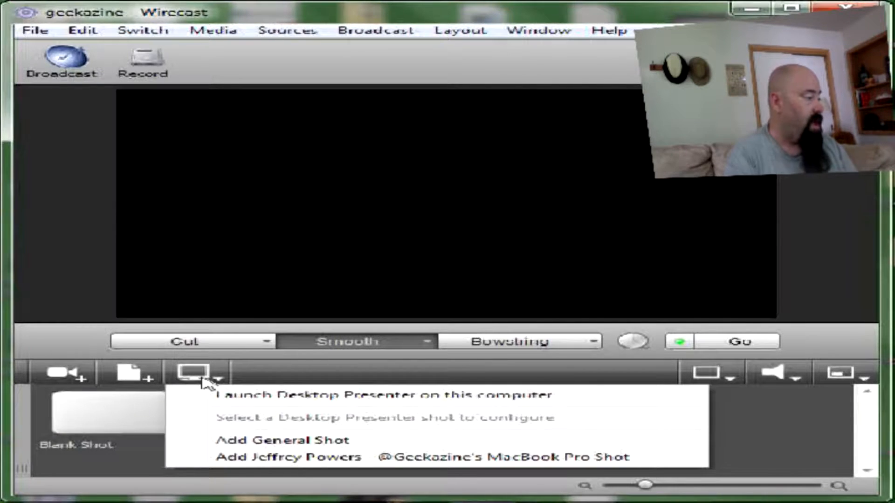
click(290, 375)
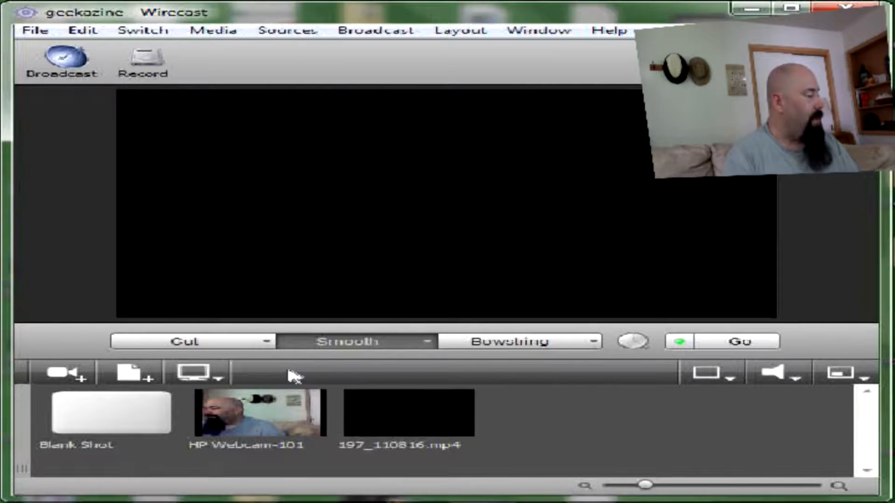
Step: Switch the live output from black back to the HP Webcam-101 shot
click(275, 418)
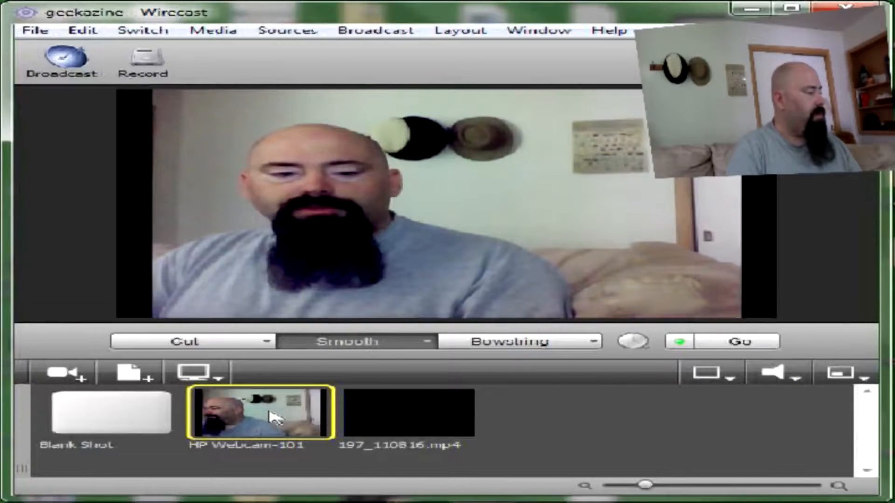
Step: In the HP Webcam-101 shot editor, slide the webcam layer right, leaving black space on the left
double_click(275, 417)
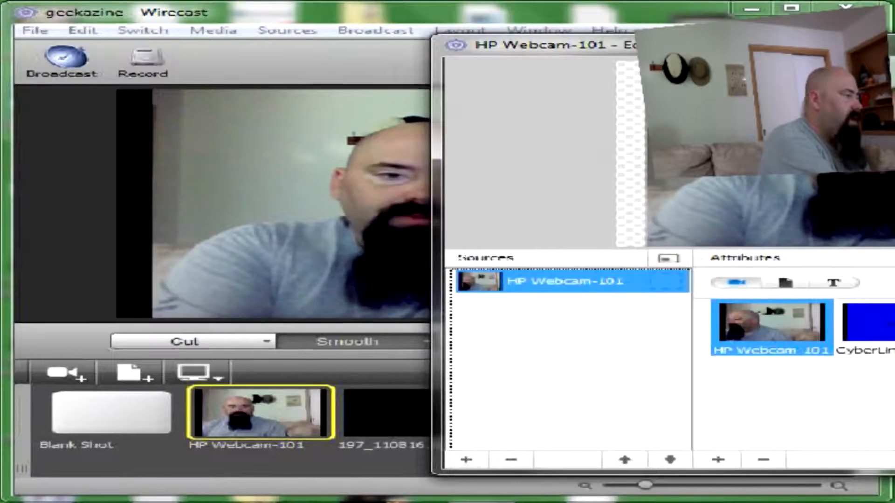
drag(874, 45, 463, 54)
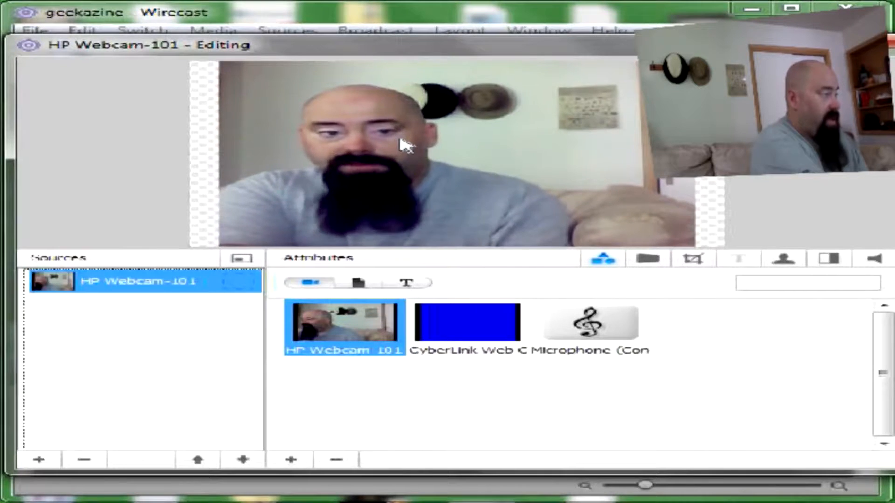
drag(409, 144, 498, 144)
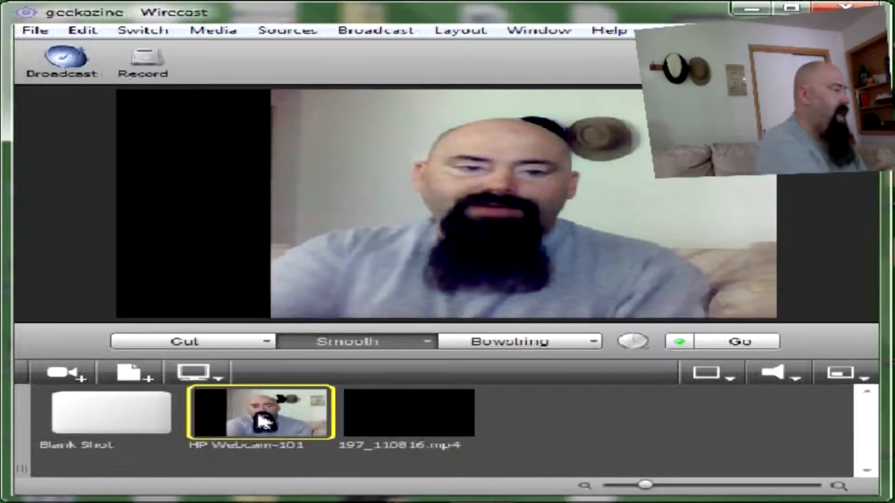
double_click(279, 393)
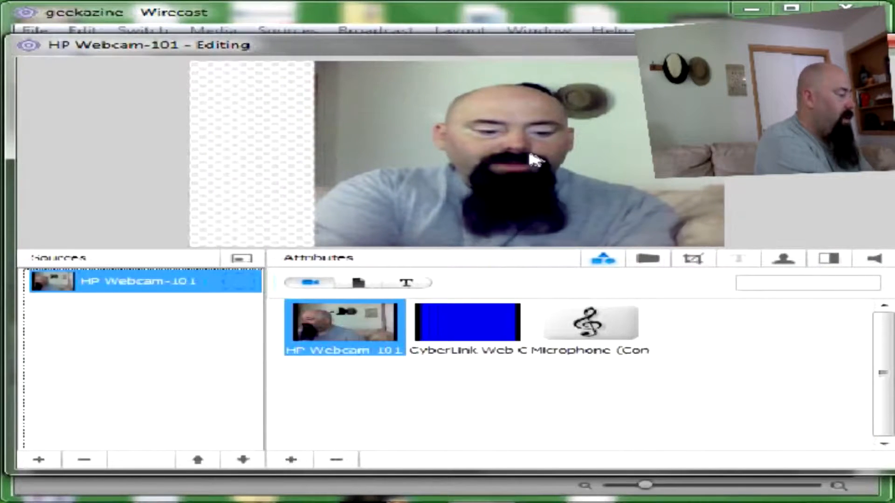
Step: Resize the webcam layer and slide it left to cover the black gap
scroll(532, 149, down, 4)
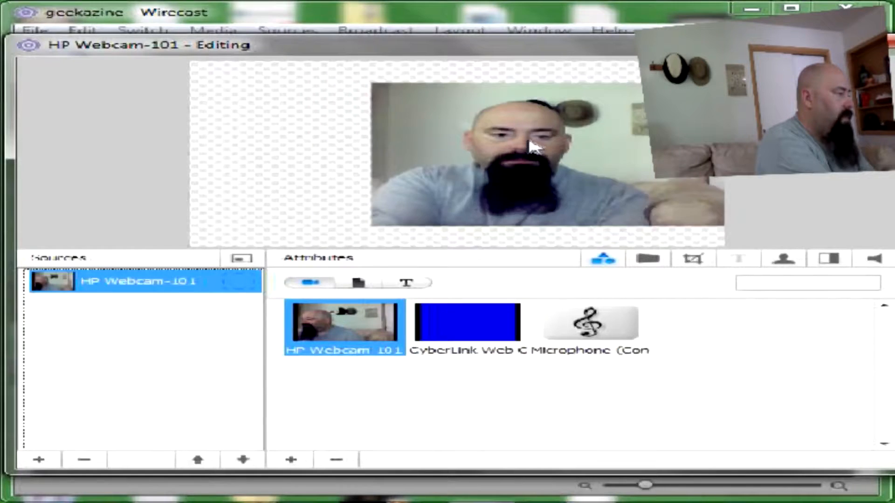
scroll(531, 148, up, 1)
scroll(535, 155, up, 4)
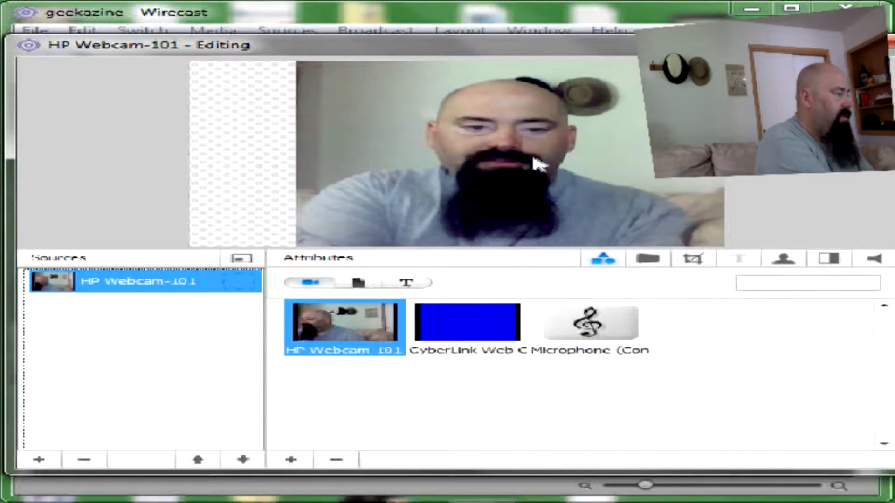
scroll(536, 172, up, 3)
scroll(536, 172, down, 2)
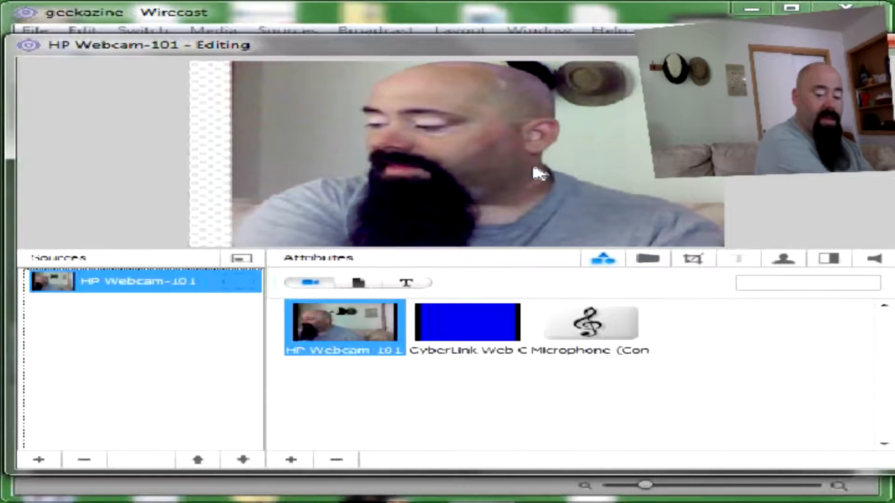
scroll(534, 168, down, 1)
scroll(536, 170, down, 1)
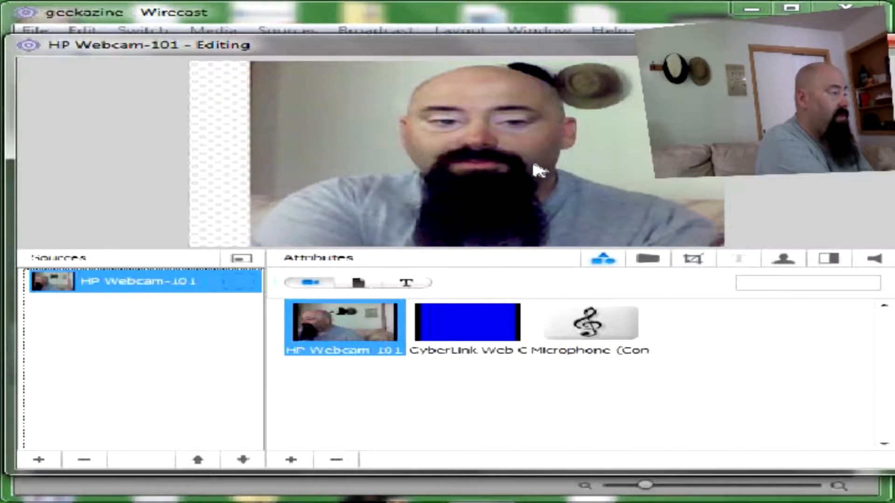
scroll(534, 165, down, 1)
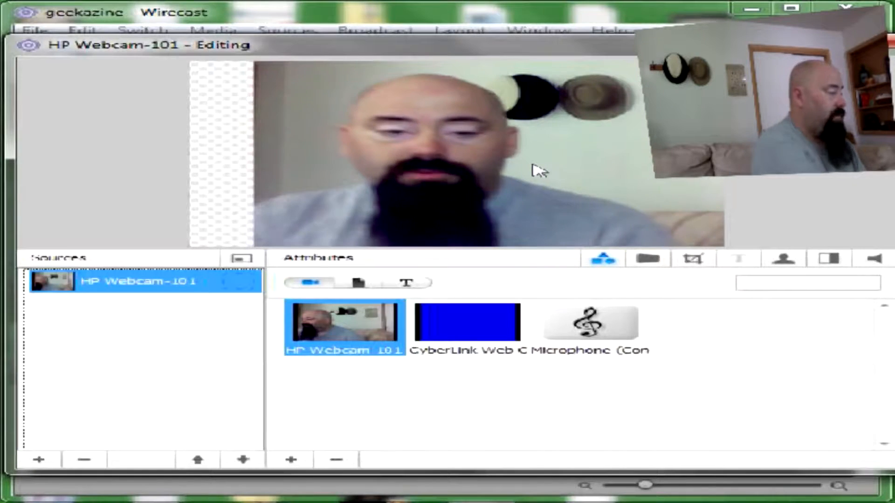
drag(519, 170, 468, 168)
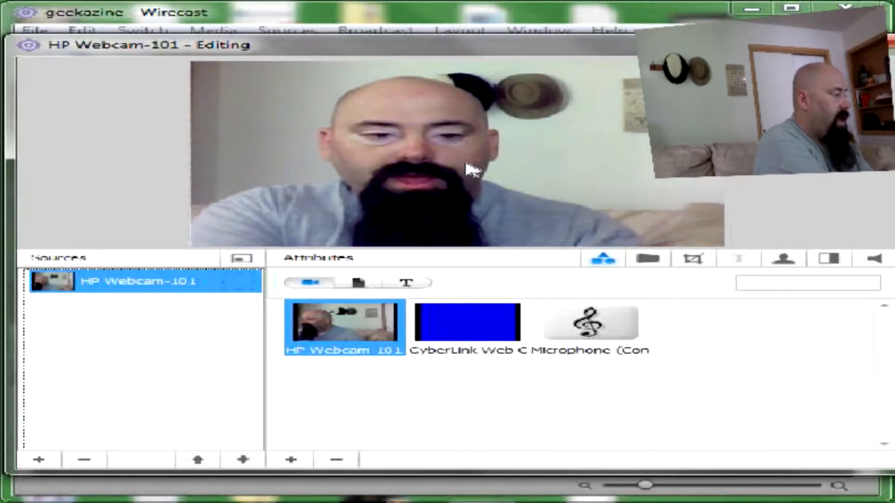
Step: Resize the webcam layer again and reposition it up, then left and down
scroll(467, 156, down, 5)
scroll(468, 154, up, 5)
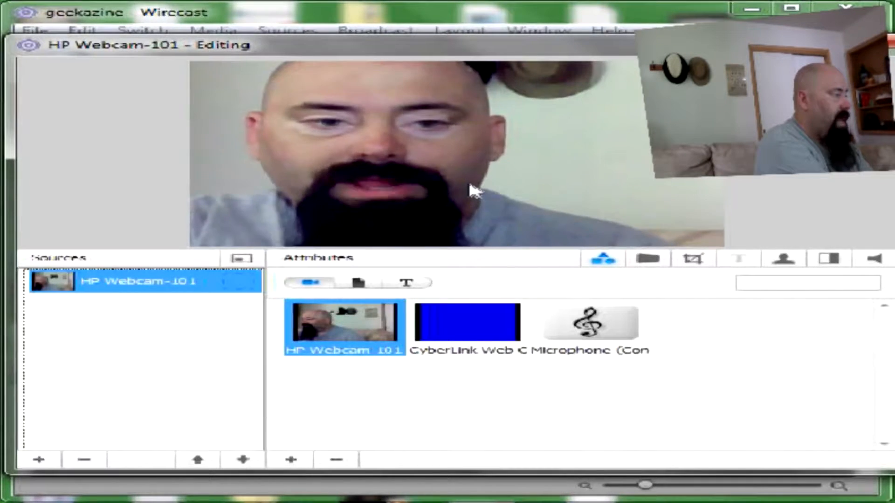
scroll(471, 139, down, 10)
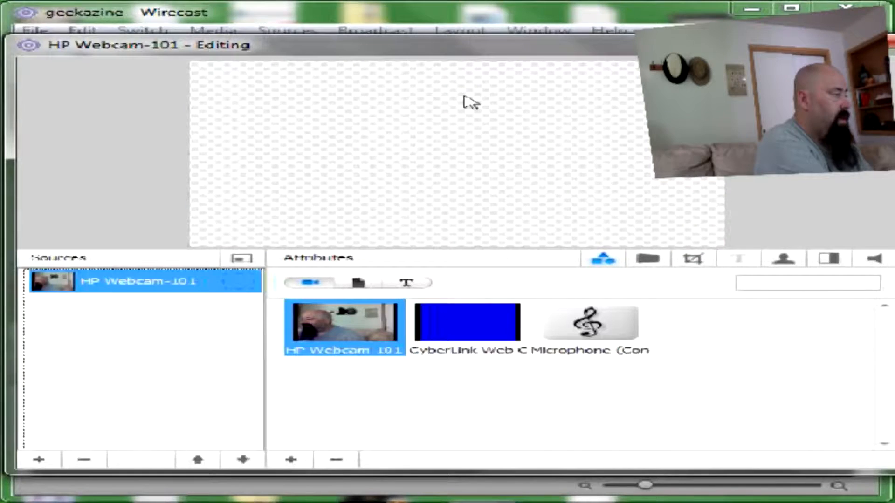
scroll(474, 126, up, 2)
scroll(472, 131, up, 5)
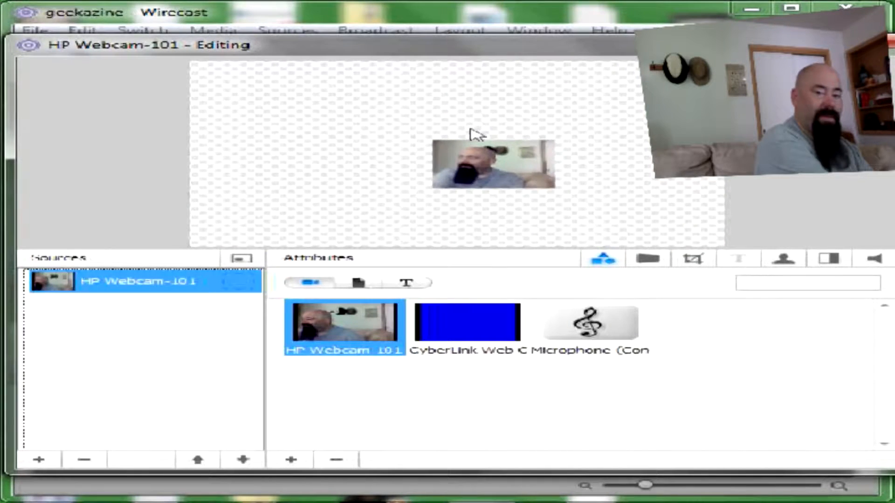
scroll(482, 163, up, 2)
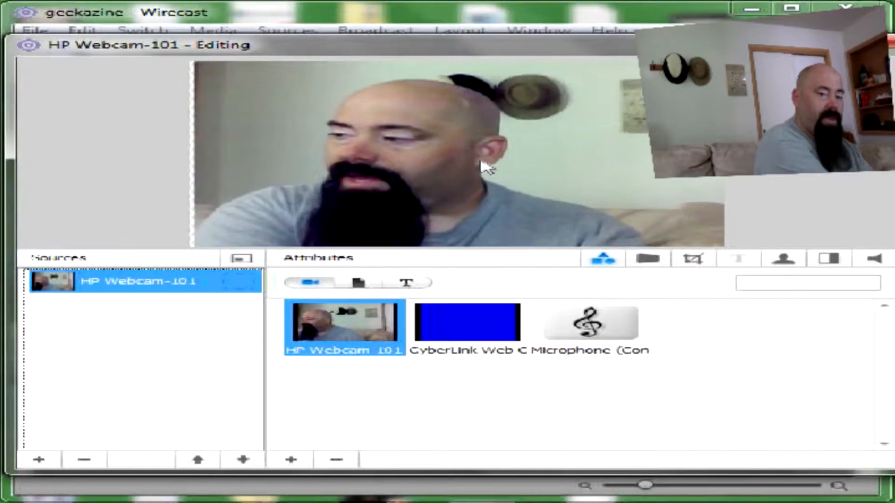
scroll(482, 165, down, 2)
scroll(483, 162, down, 5)
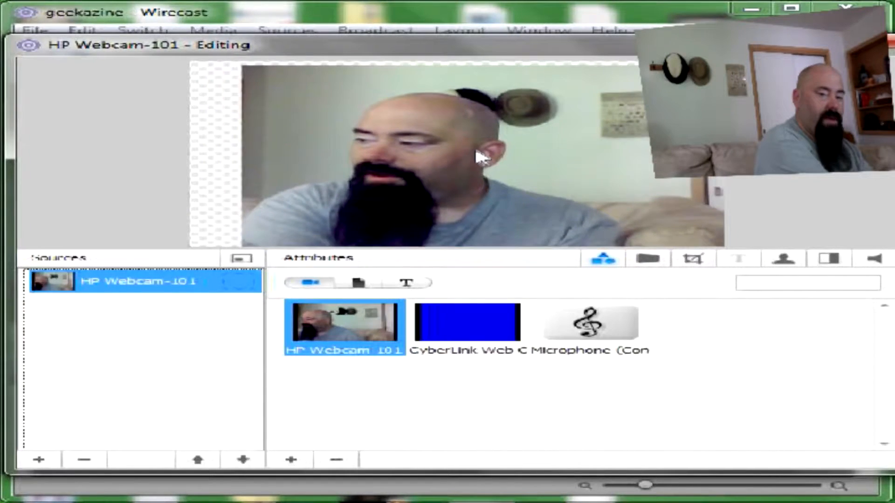
scroll(473, 131, down, 4)
scroll(474, 132, up, 3)
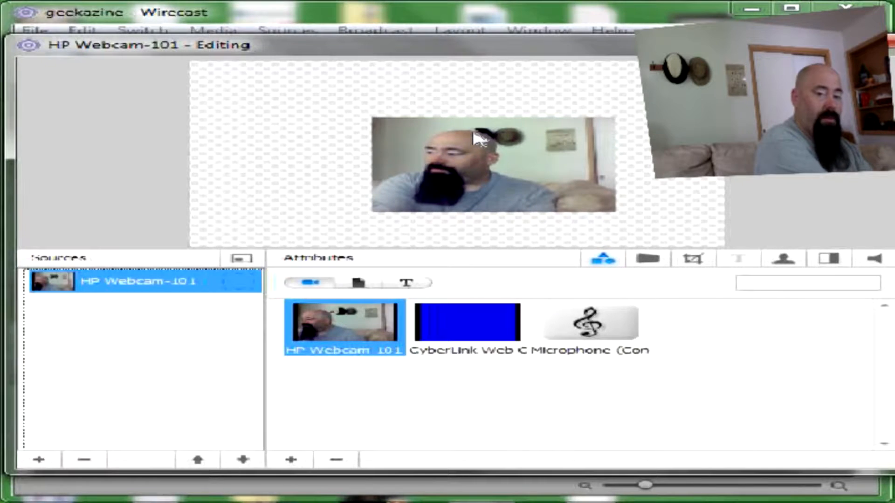
drag(467, 164, 473, 132)
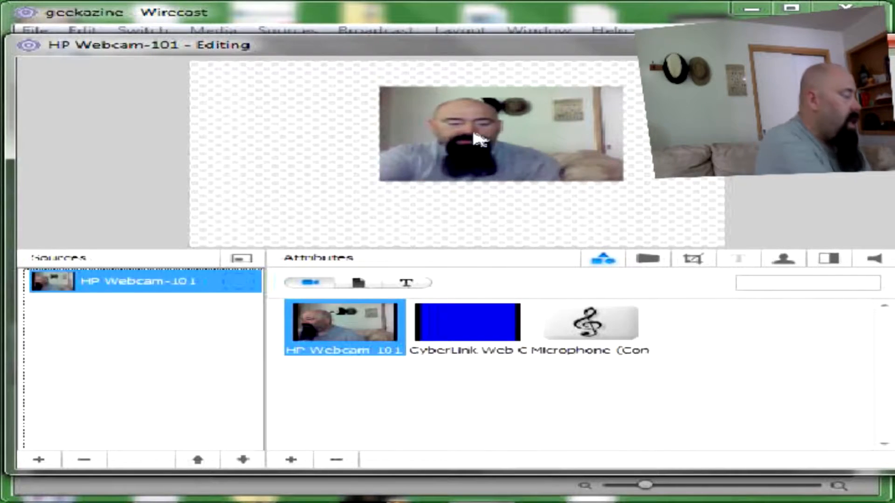
drag(503, 135, 430, 173)
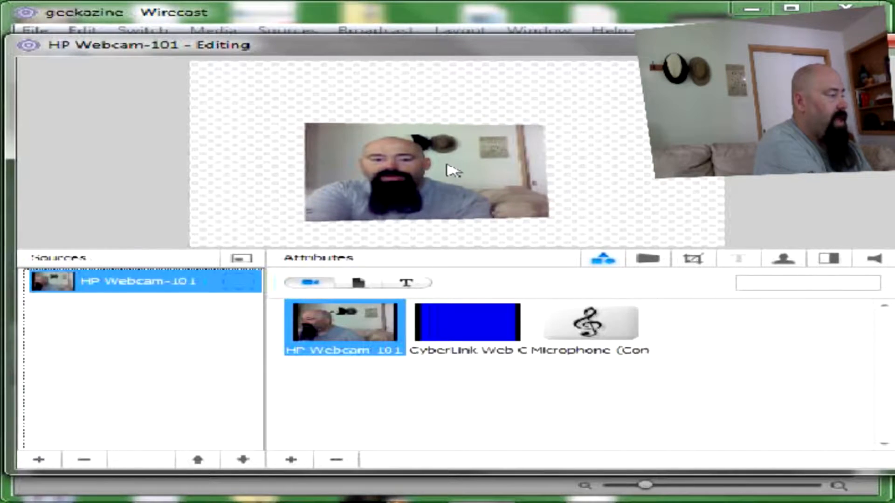
Step: Tilt the webcam layer in 3D perspective, bring it back into frame, and close the editor
drag(456, 170, 604, 149)
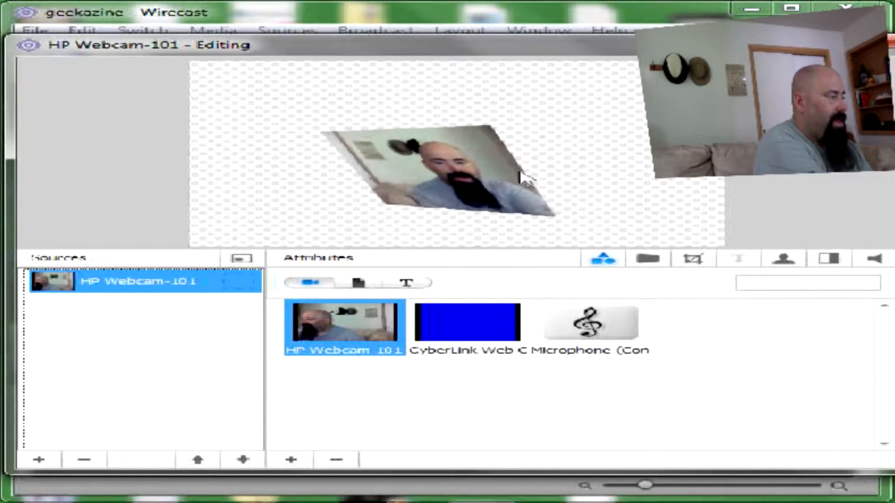
drag(485, 179, 458, 152)
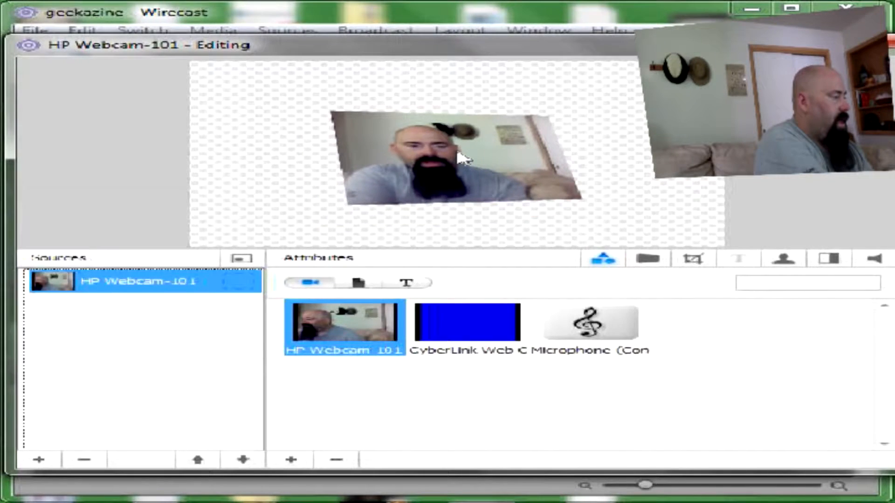
scroll(456, 146, down, 5)
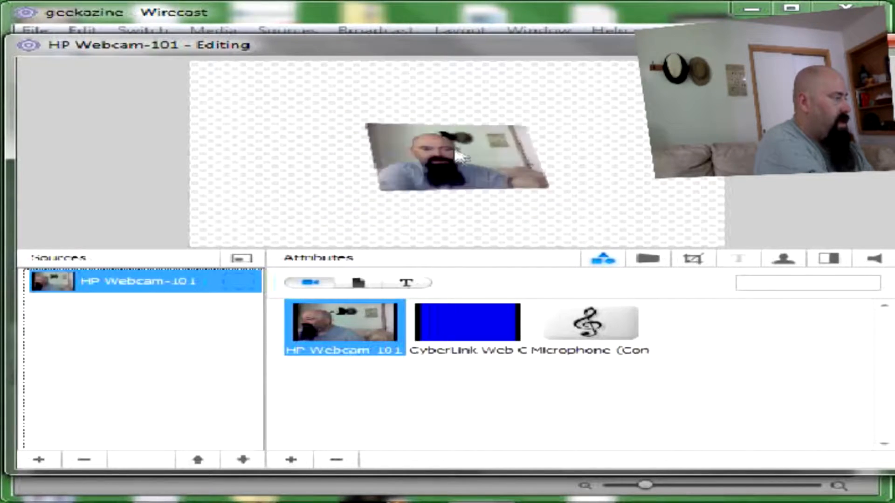
scroll(458, 156, up, 6)
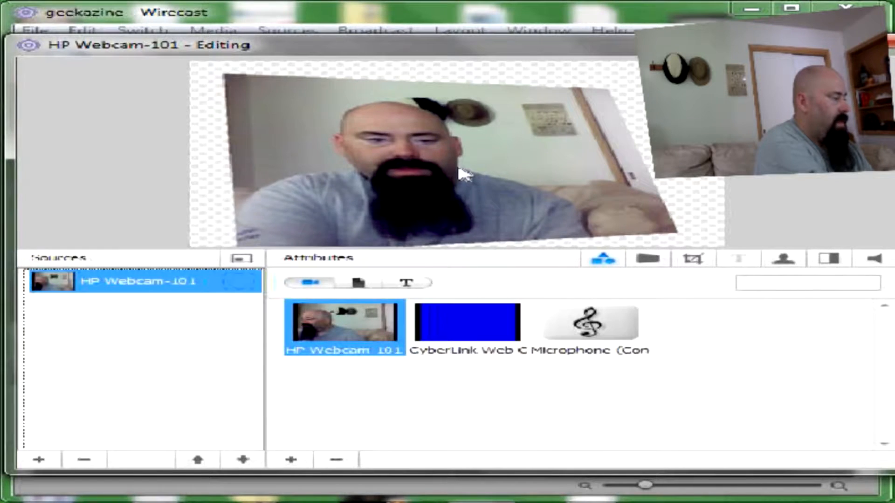
scroll(463, 175, up, 4)
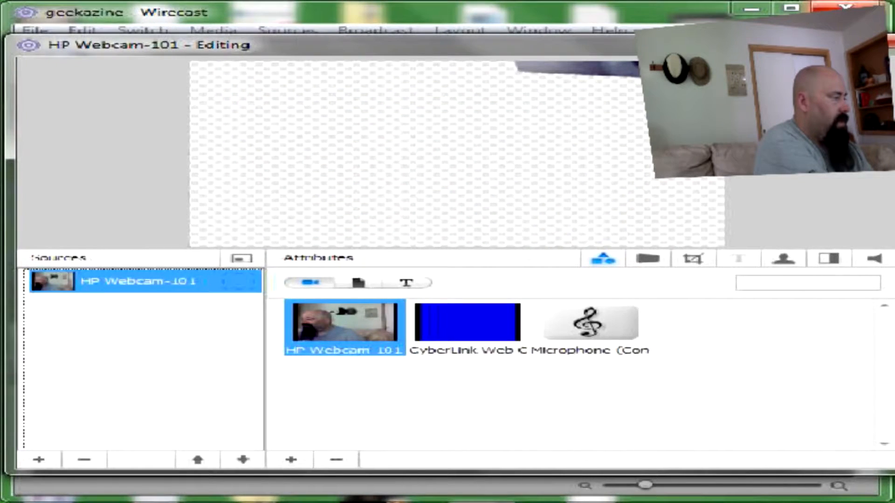
drag(600, 130, 485, 212)
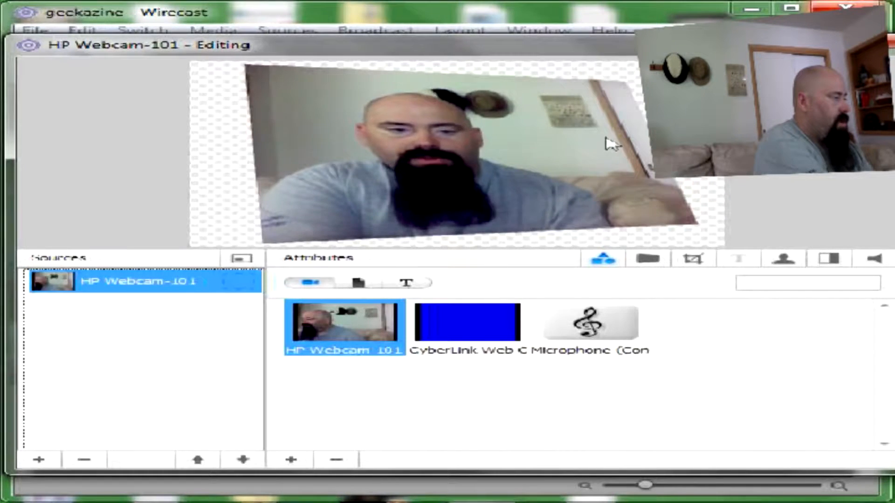
click(892, 41)
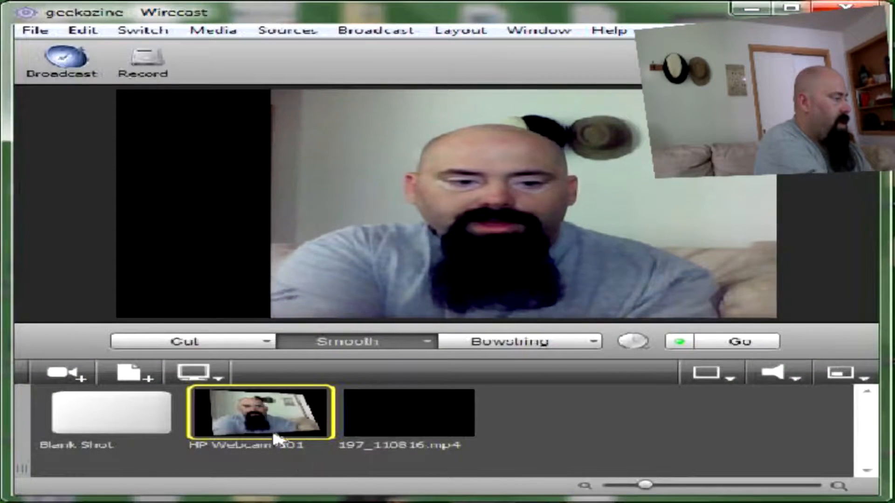
Step: Take the tilted webcam shot live, then reopen it and straighten the layer's 3D tilt
click(270, 422)
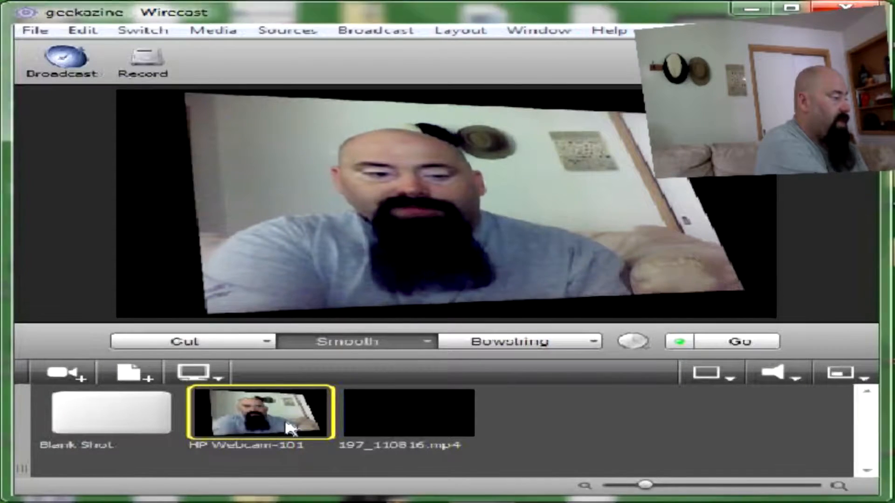
double_click(287, 427)
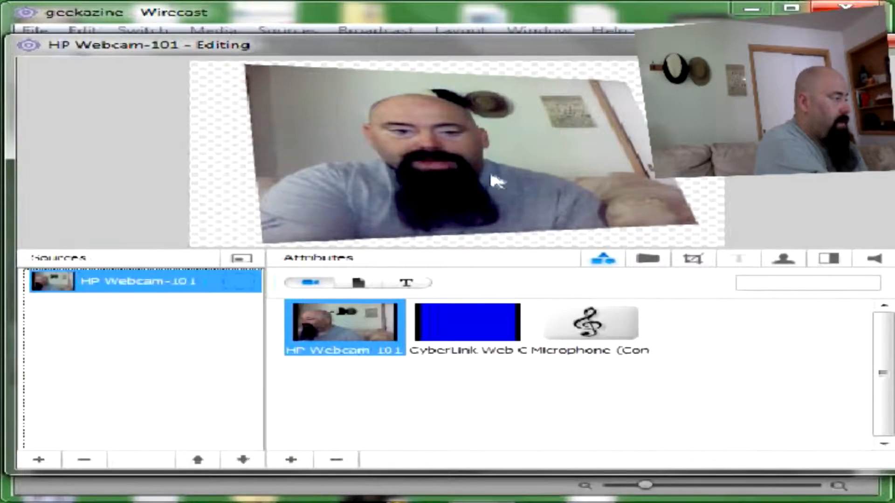
drag(480, 183, 458, 205)
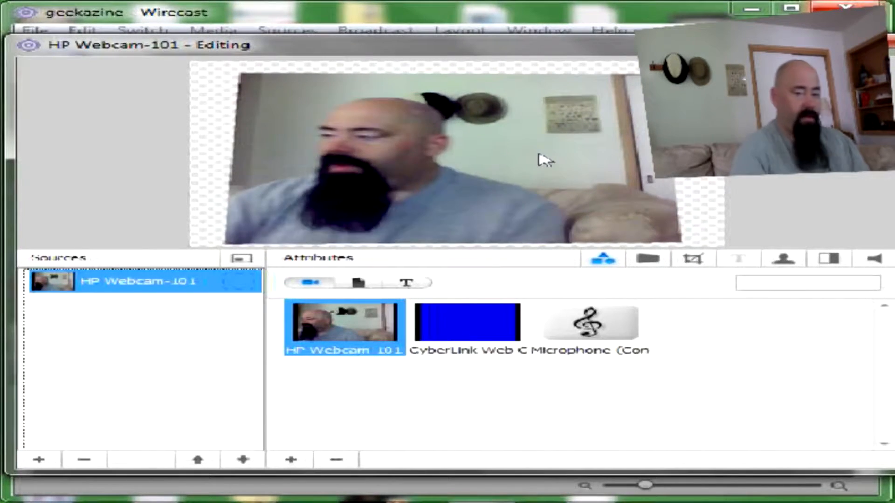
drag(539, 154, 539, 161)
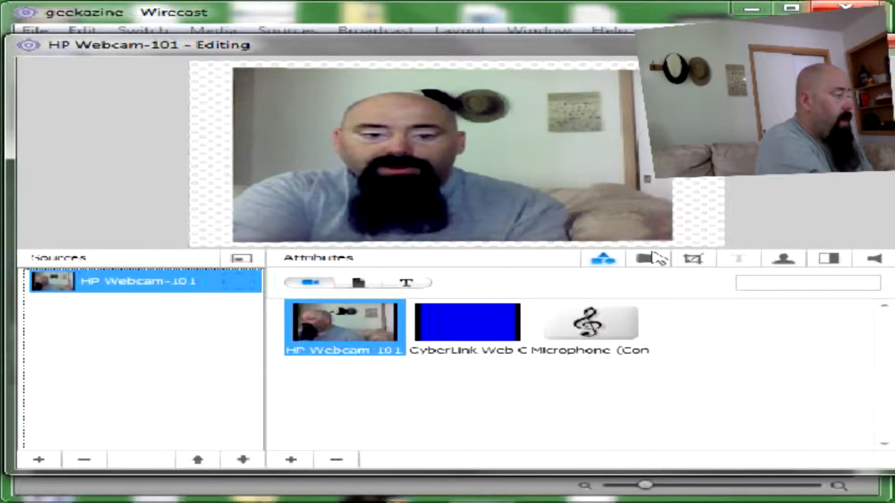
click(241, 259)
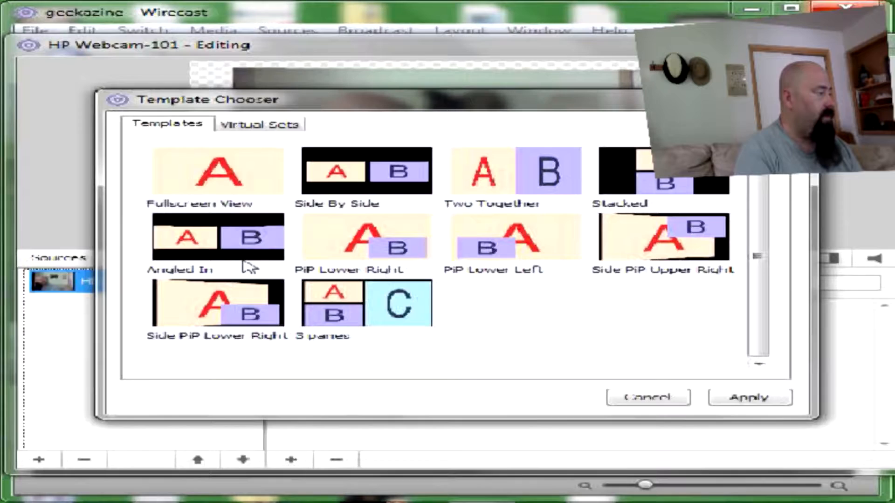
Step: Apply Fullscreen View, assign the HP Webcam to Placeholder A, and delete the duplicate webcam source
click(182, 185)
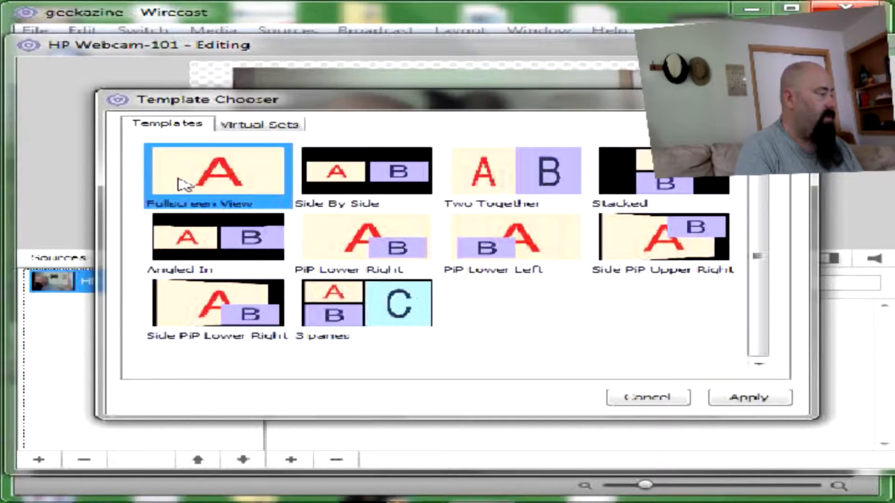
click(771, 401)
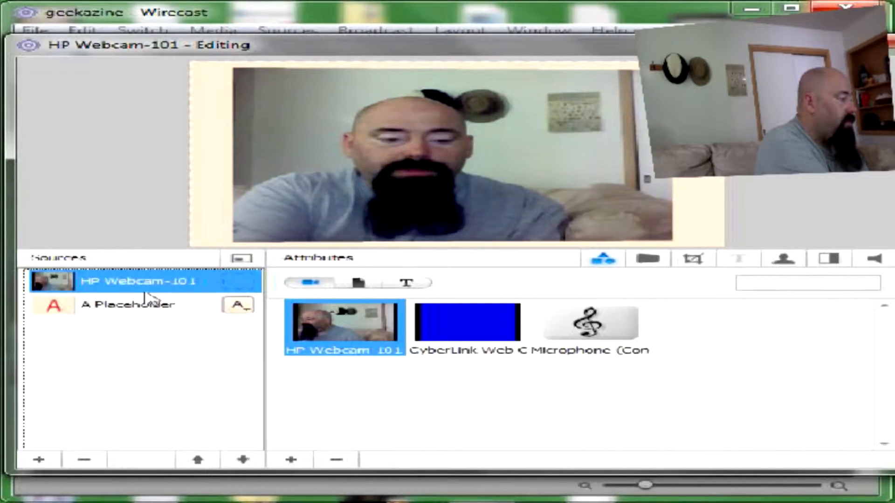
click(149, 304)
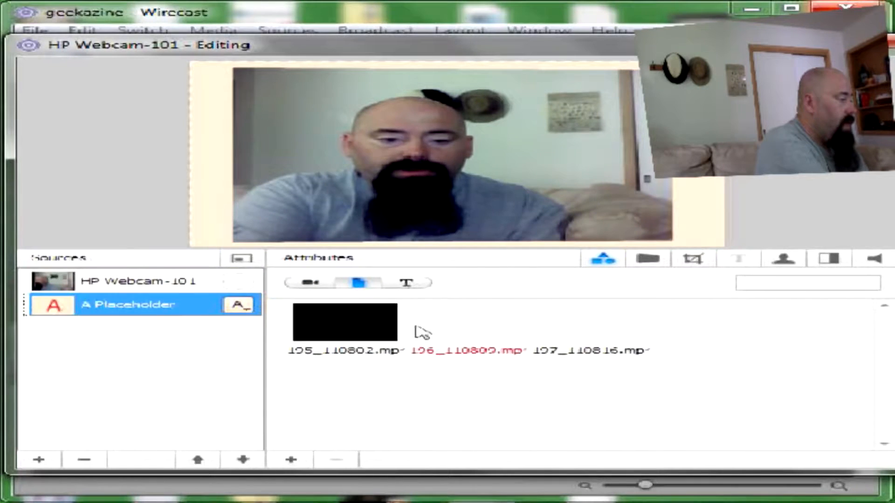
click(310, 282)
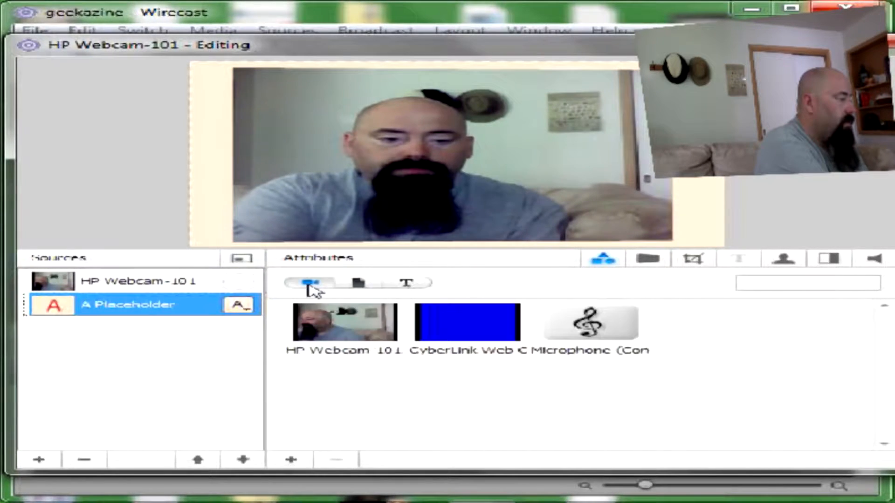
click(349, 347)
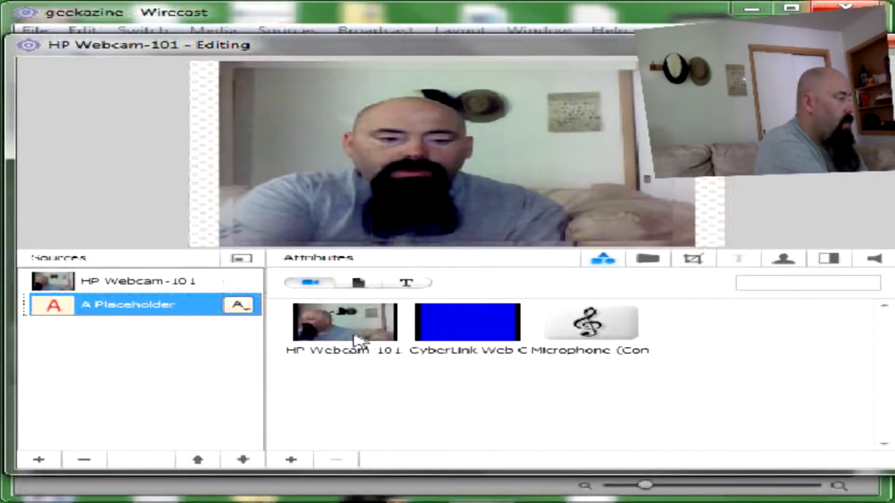
click(191, 285)
click(85, 462)
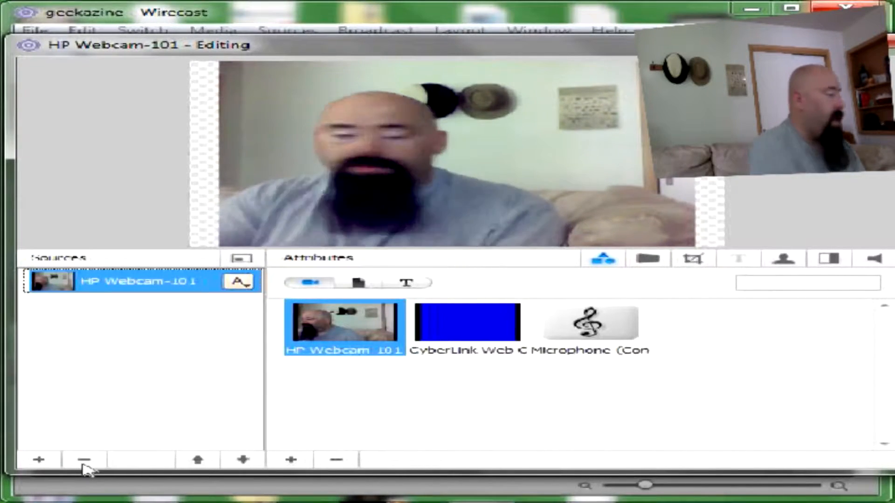
click(241, 259)
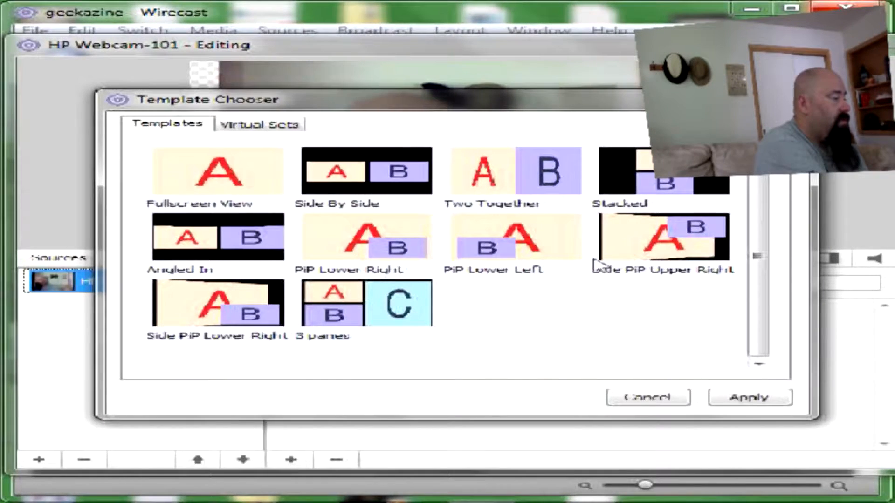
Step: Apply the 3 panes template, then remove its C and B placeholders
click(366, 309)
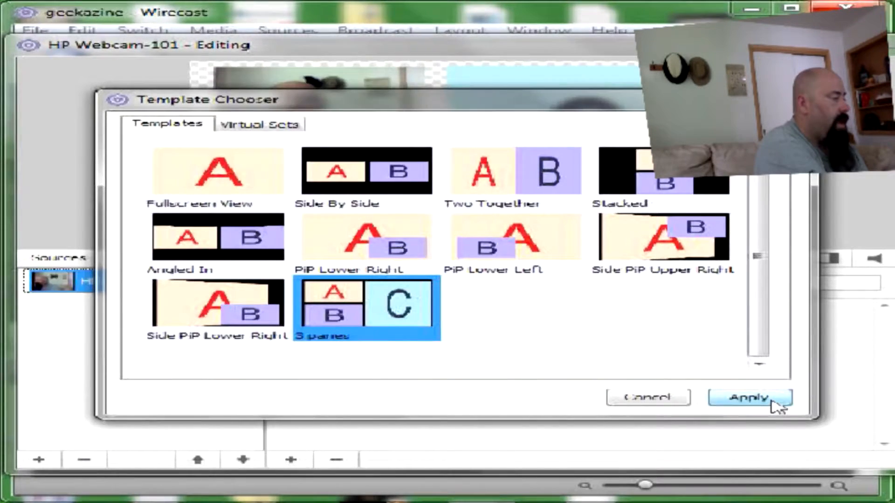
click(749, 398)
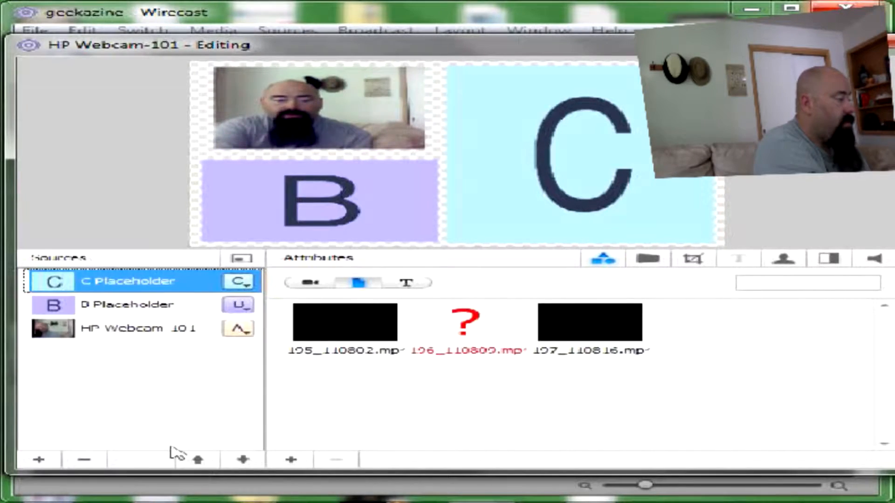
click(91, 465)
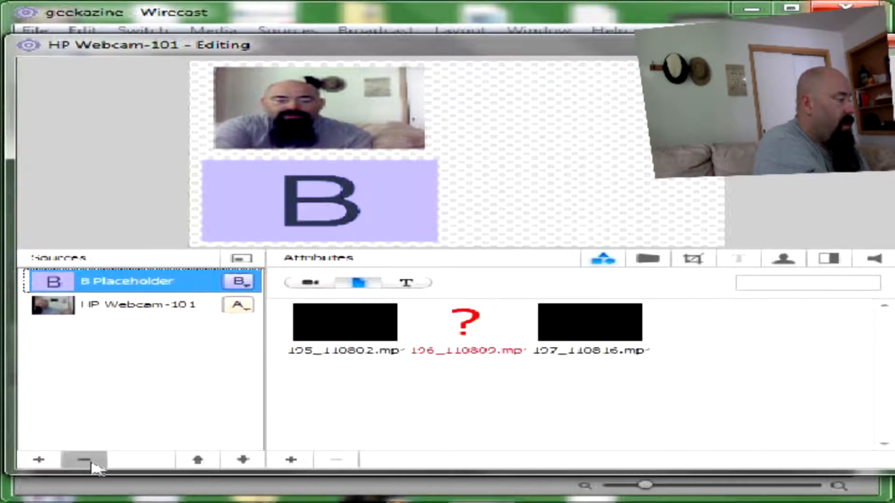
click(88, 465)
Step: Reapply the Fullscreen View template so only the webcam layer remains
click(241, 261)
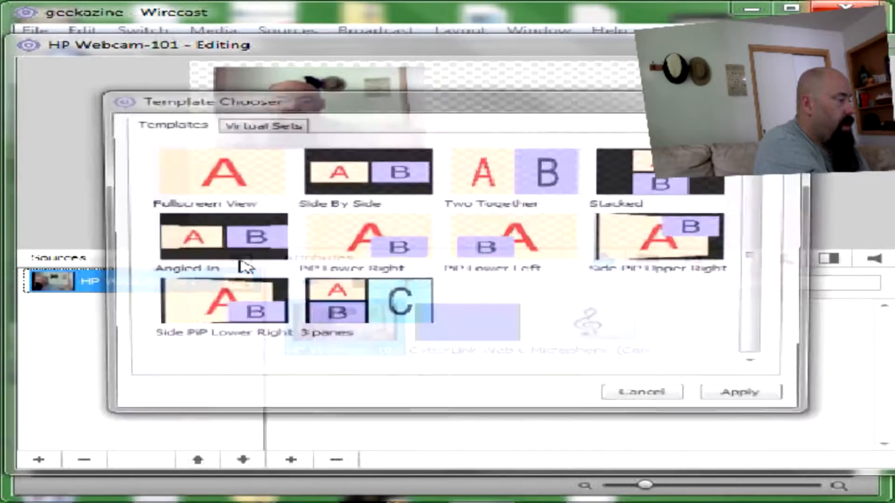
click(250, 168)
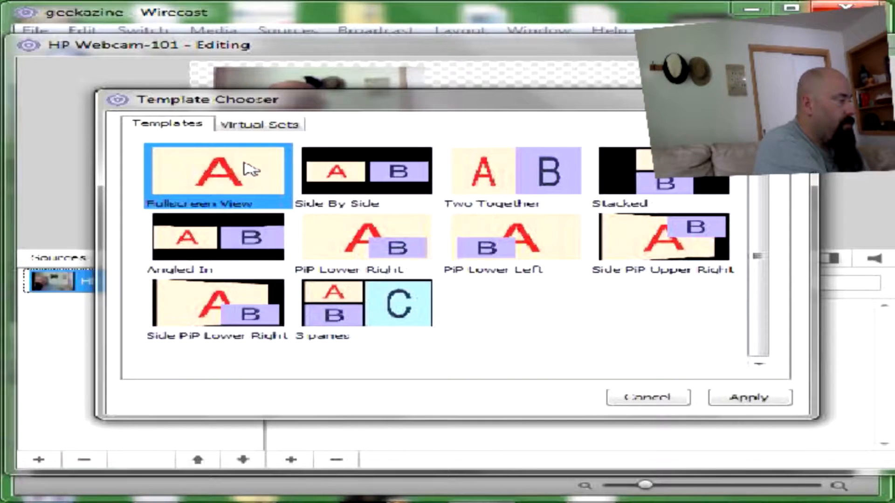
click(745, 398)
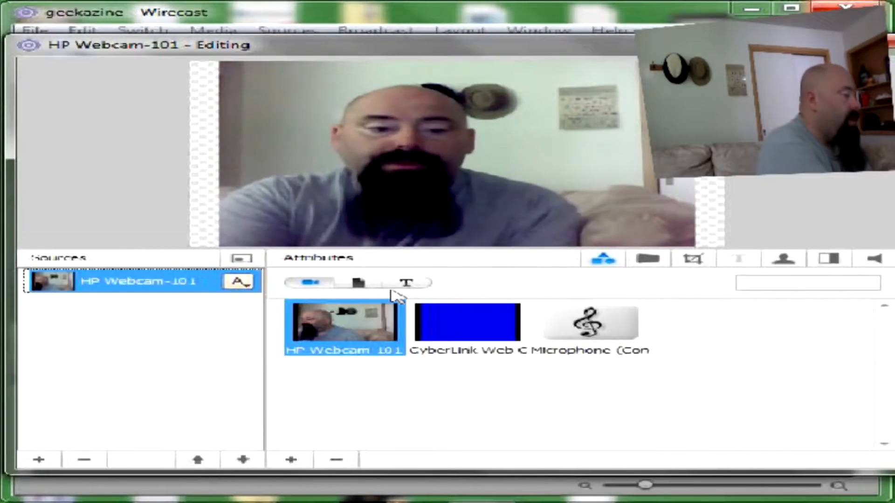
Step: Add a new layer and fill it with the Blue Dawn title template
click(41, 460)
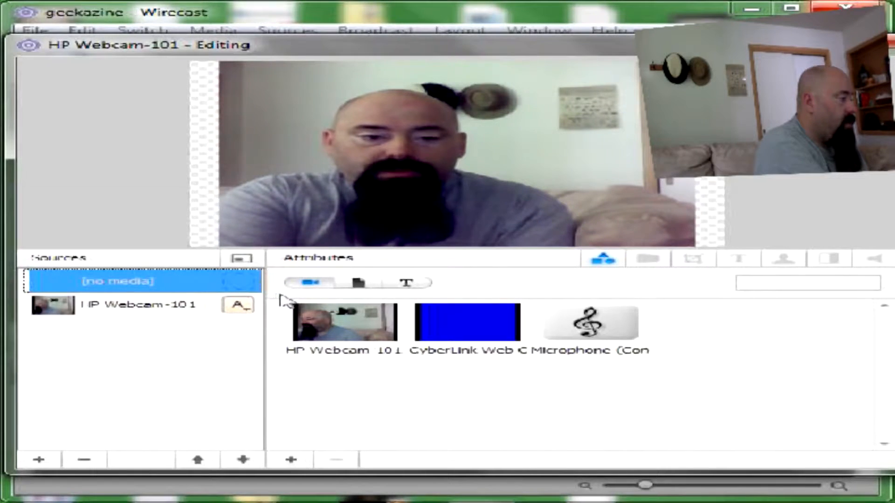
click(357, 284)
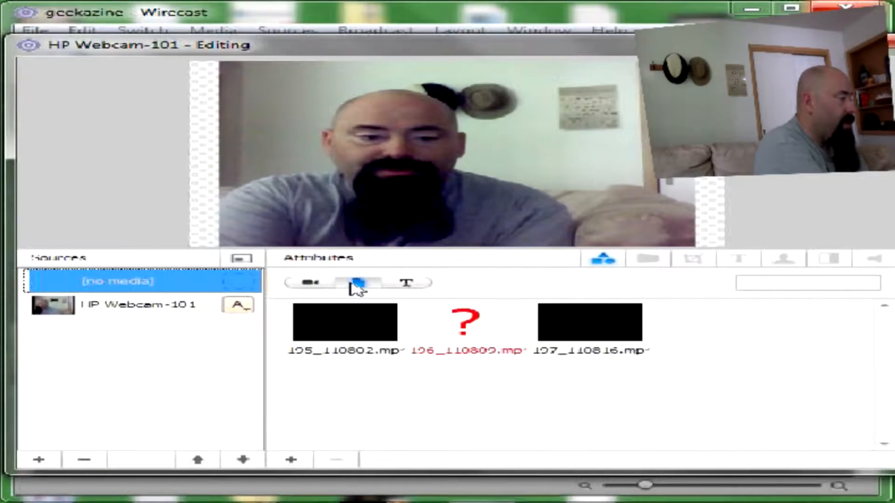
click(400, 287)
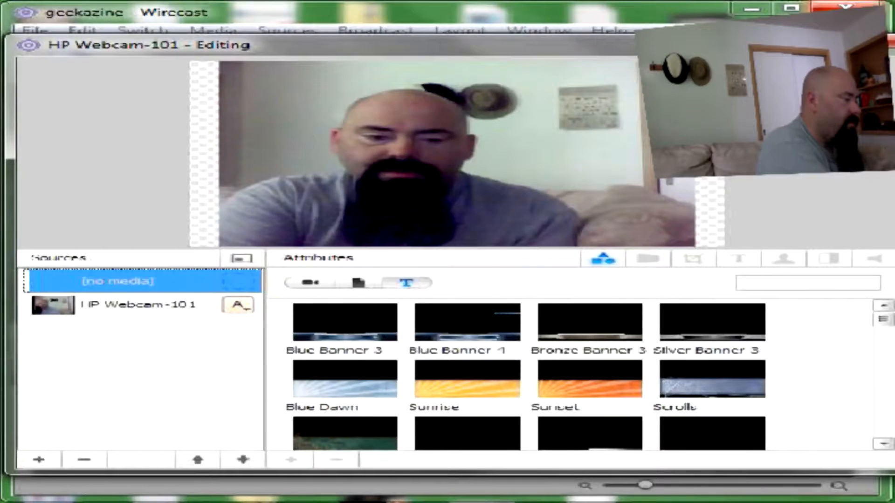
click(373, 393)
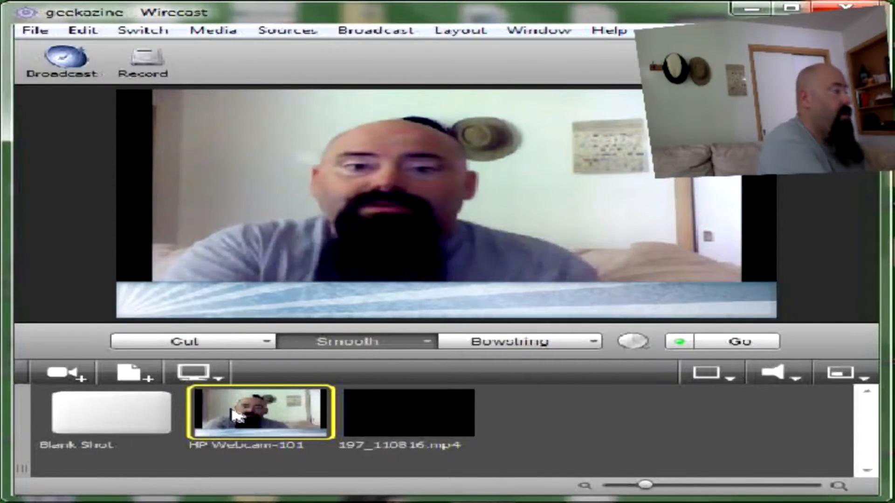
Step: Select the Blue Dawn layer, fit it to the frame, and move it to the bottom edge
double_click(271, 415)
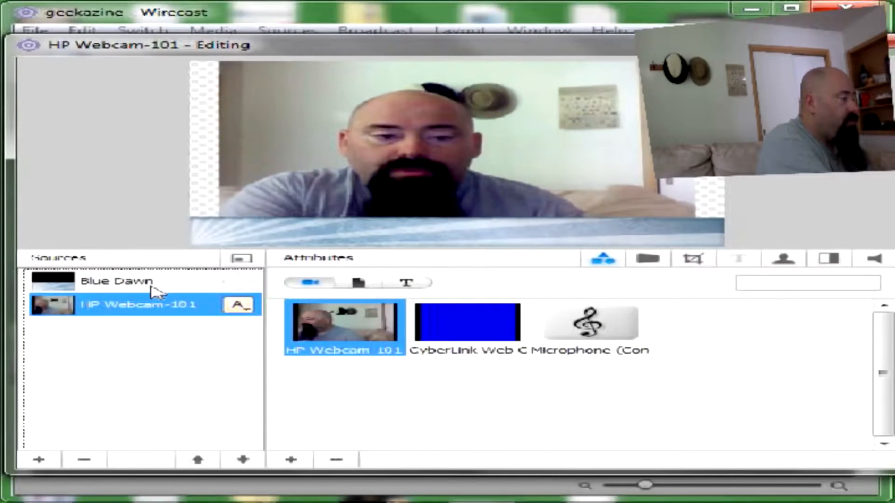
click(152, 284)
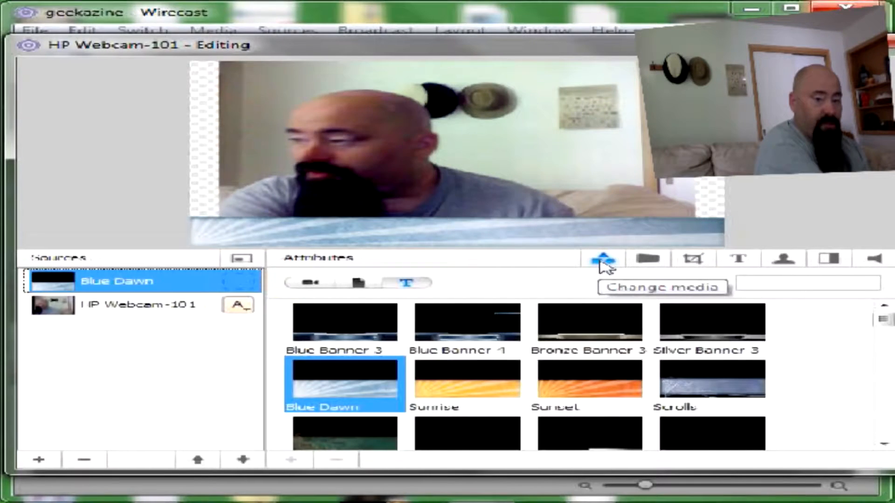
click(646, 261)
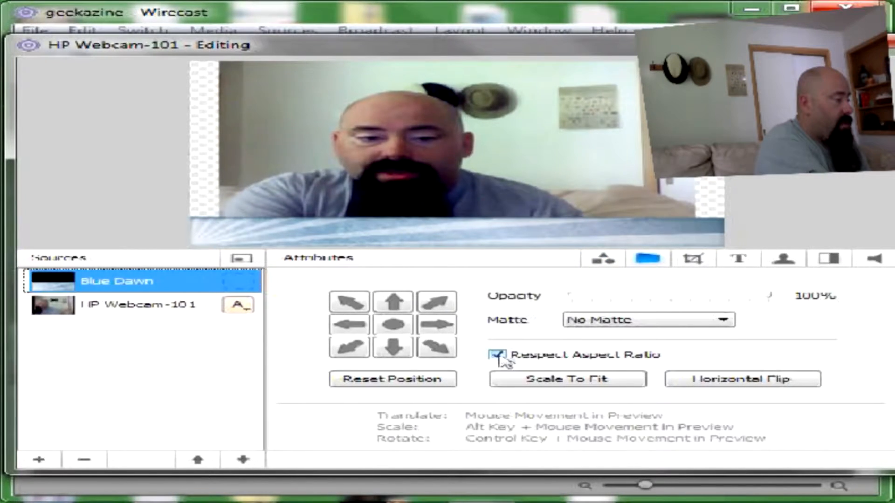
click(554, 379)
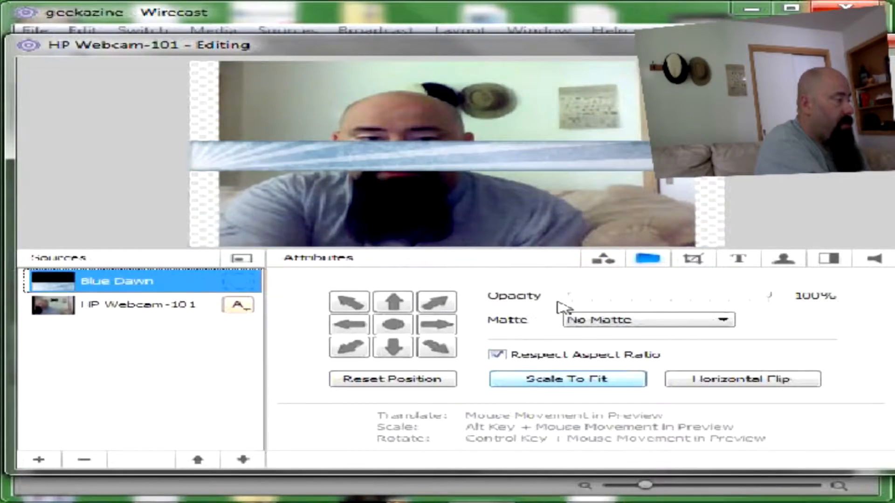
click(393, 349)
click(393, 302)
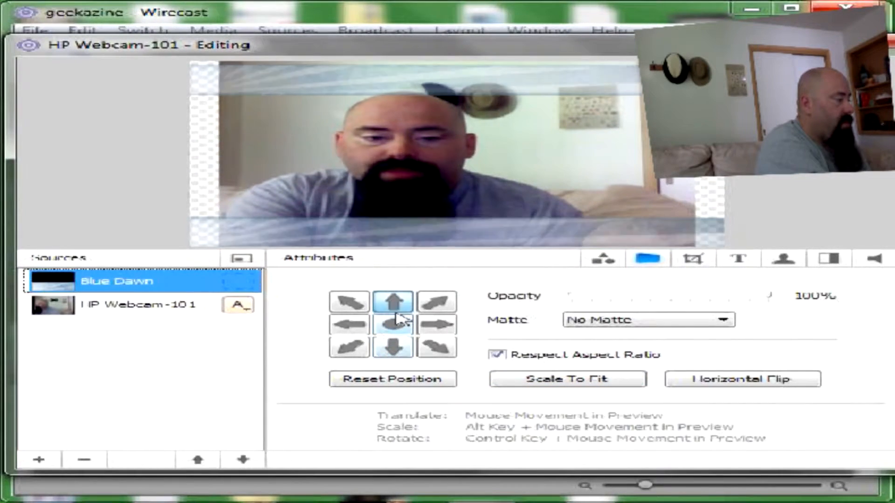
click(425, 327)
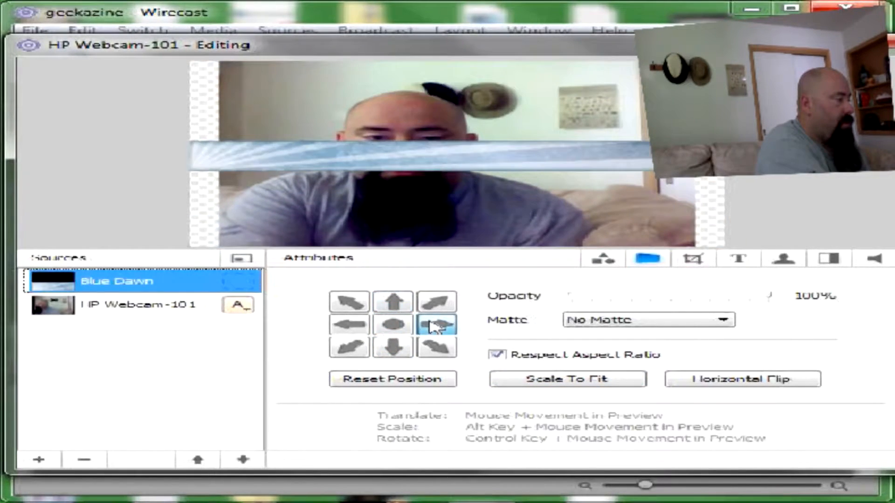
click(395, 350)
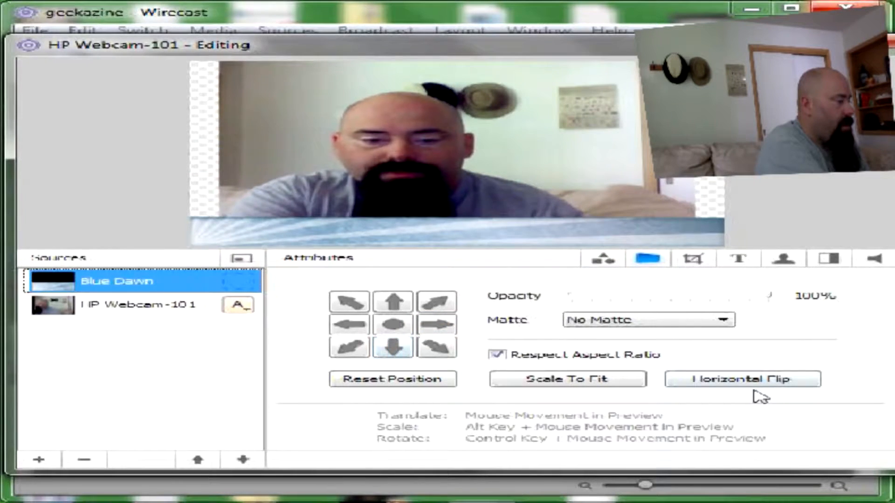
Step: Try Horizontal Flip and Respect Aspect Ratio on and off, then Scale To Fit and Reset Position
click(754, 383)
click(753, 383)
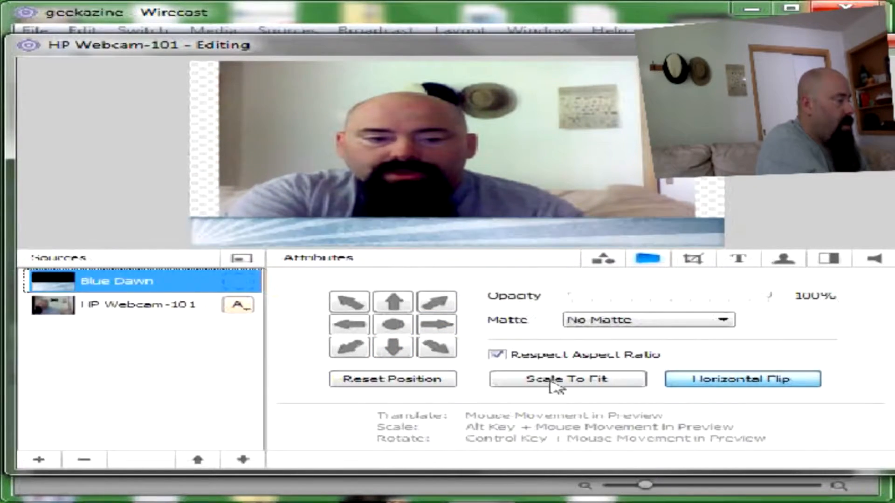
click(516, 382)
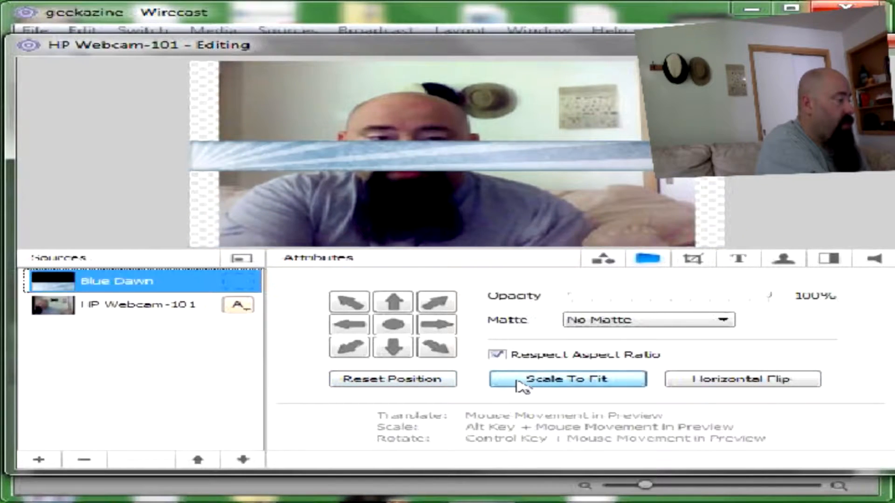
click(407, 380)
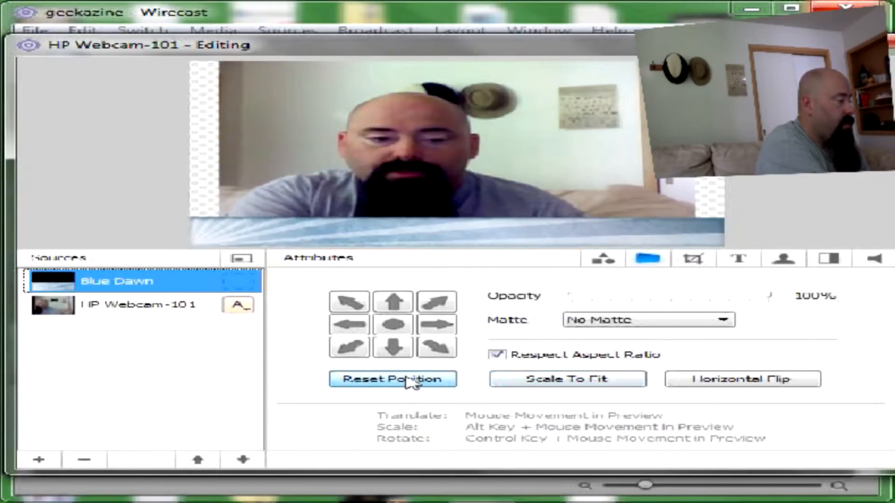
click(497, 357)
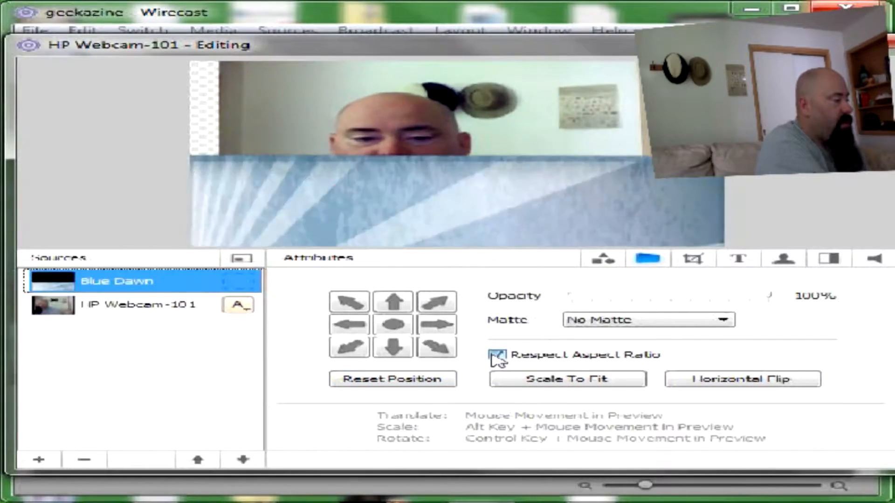
click(496, 356)
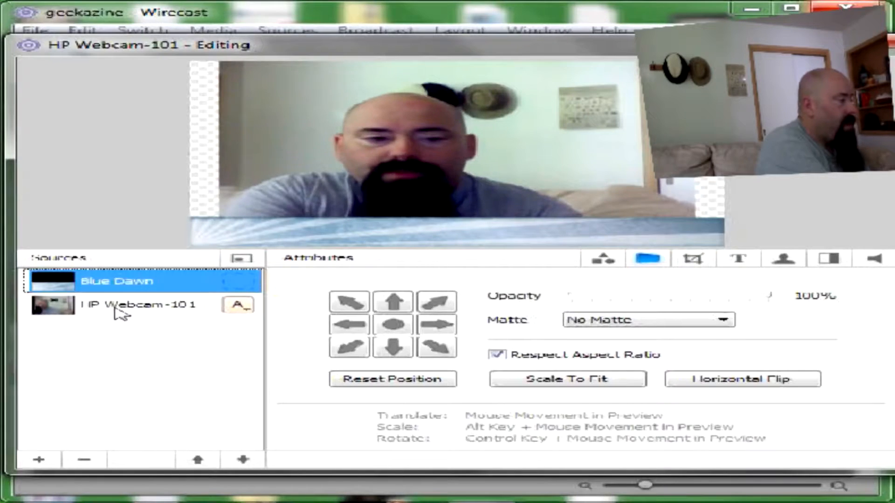
Step: Select the HP Webcam-101 layer and turn Respect Aspect Ratio off, then back on
click(117, 308)
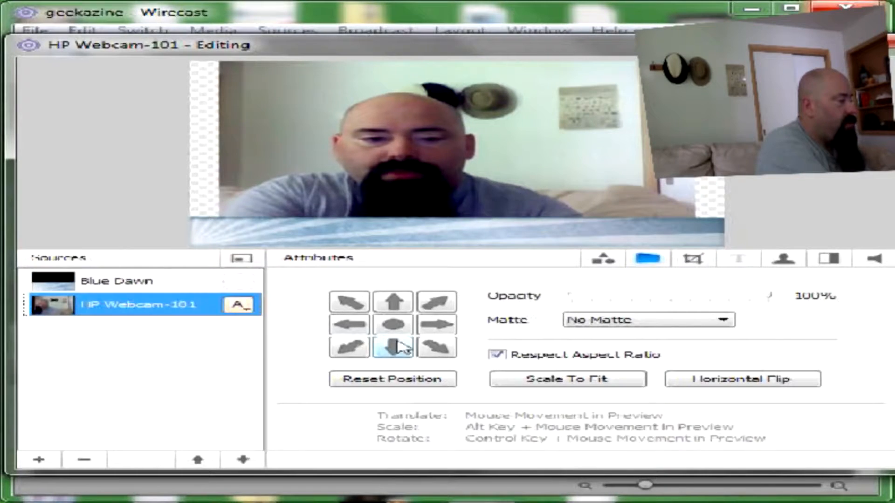
click(497, 355)
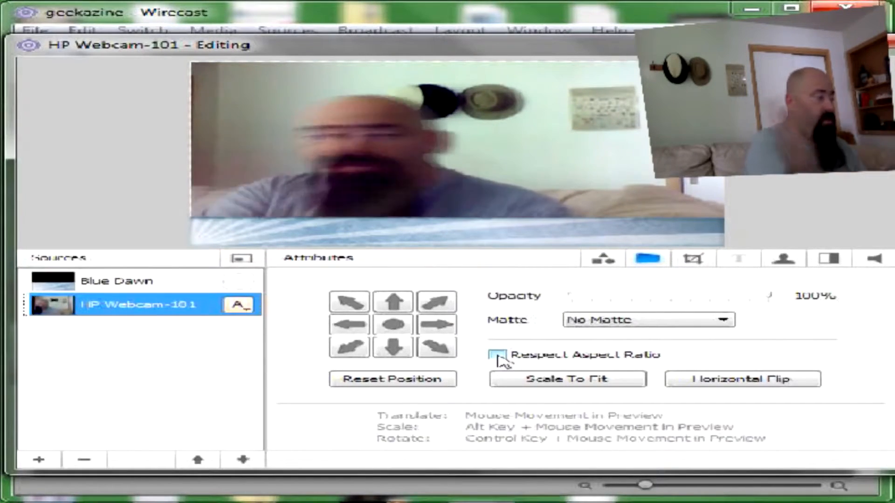
click(497, 355)
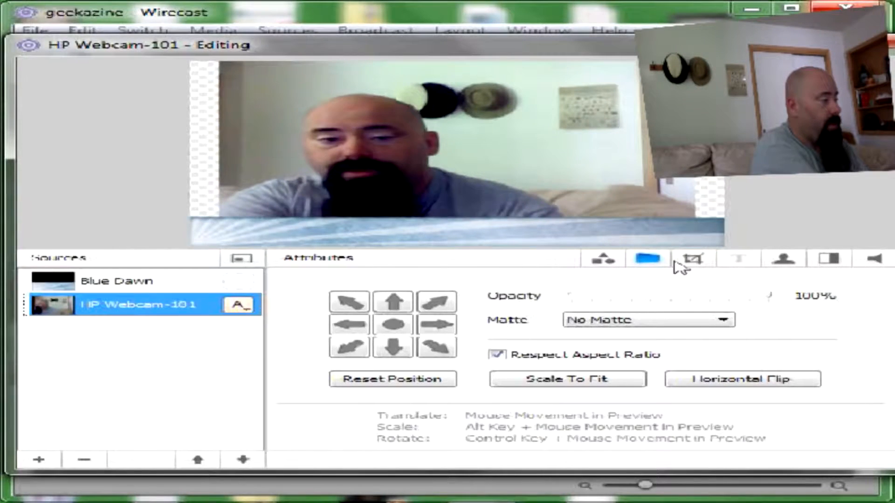
click(694, 262)
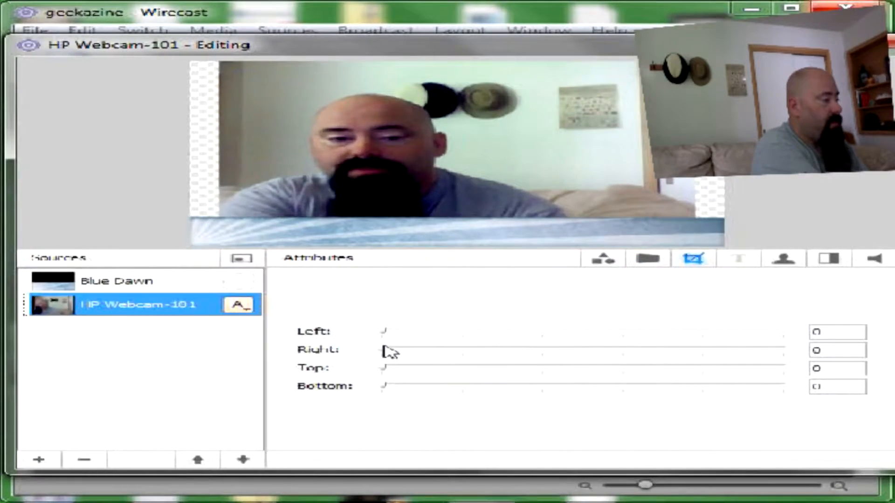
Step: Crop 147 from the webcam's right side, shift the image right, and retest aspect-ratio stretching
drag(385, 353, 483, 360)
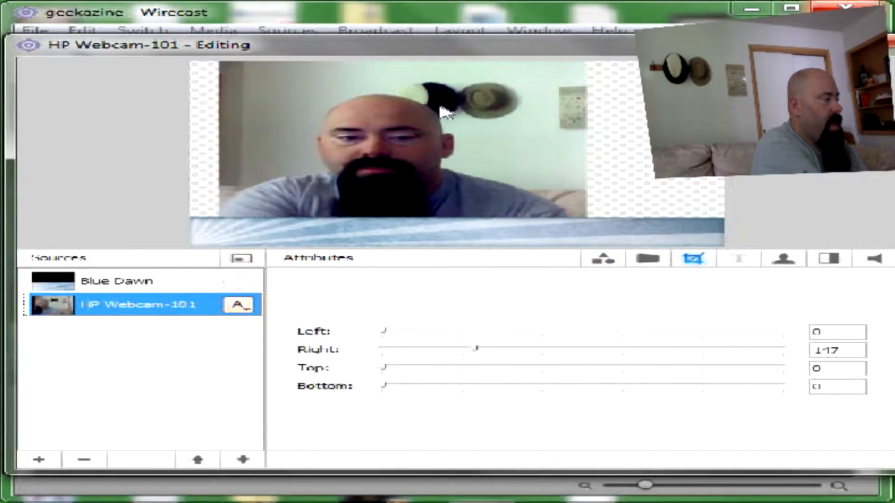
drag(479, 112, 504, 112)
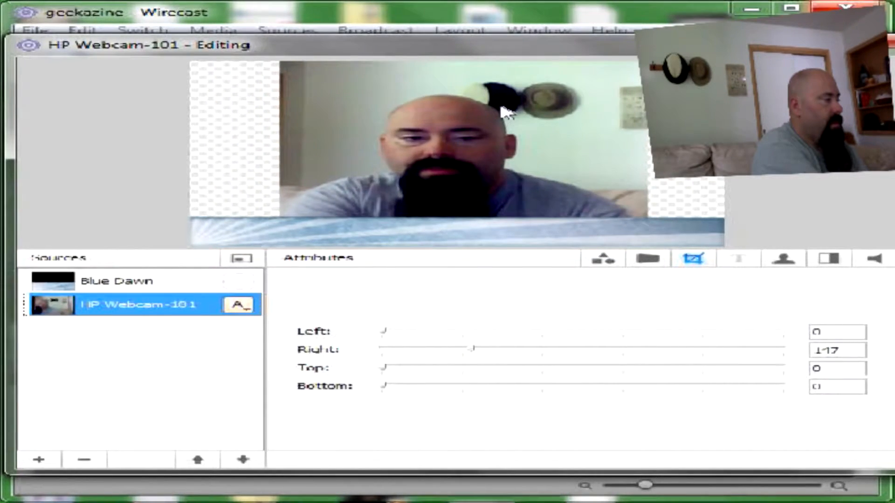
click(655, 259)
click(522, 362)
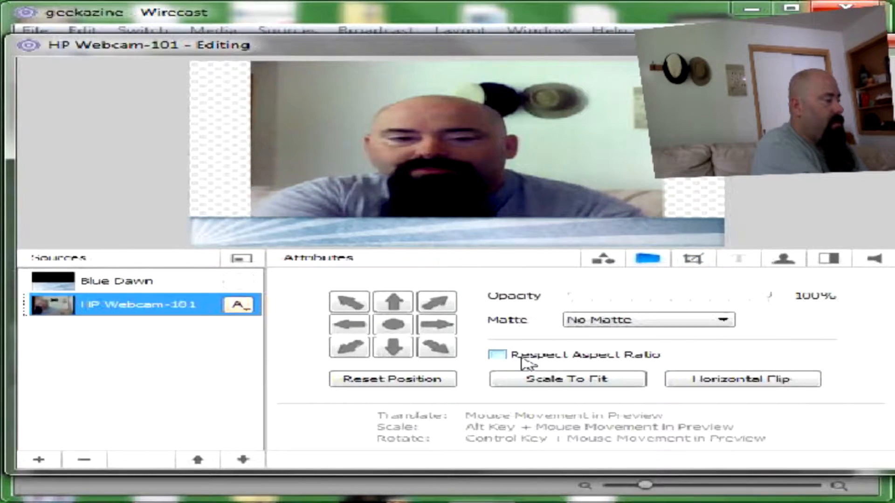
click(522, 361)
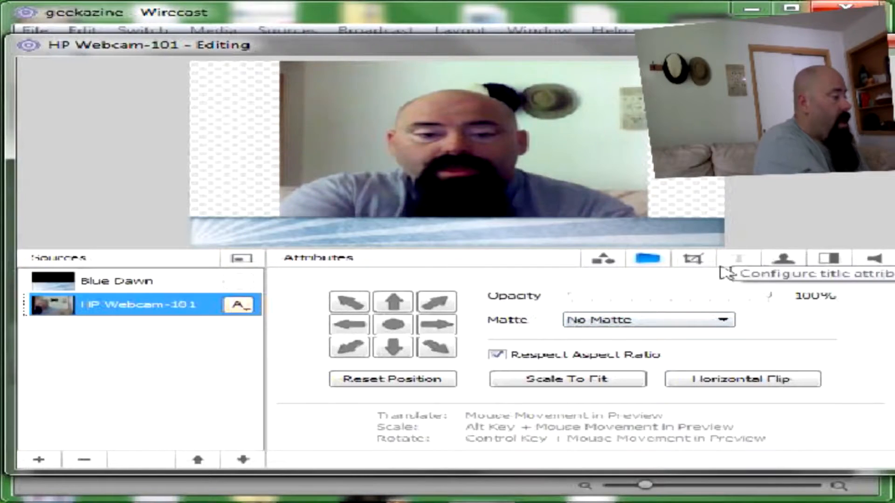
click(736, 262)
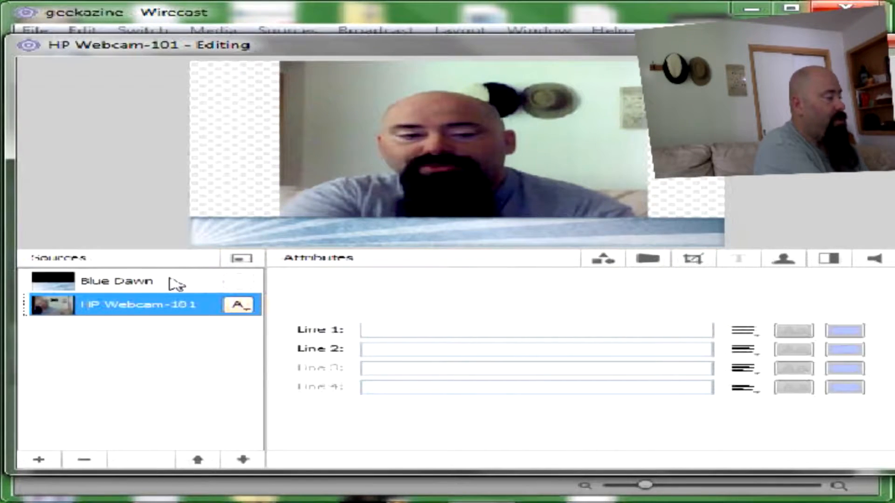
click(176, 282)
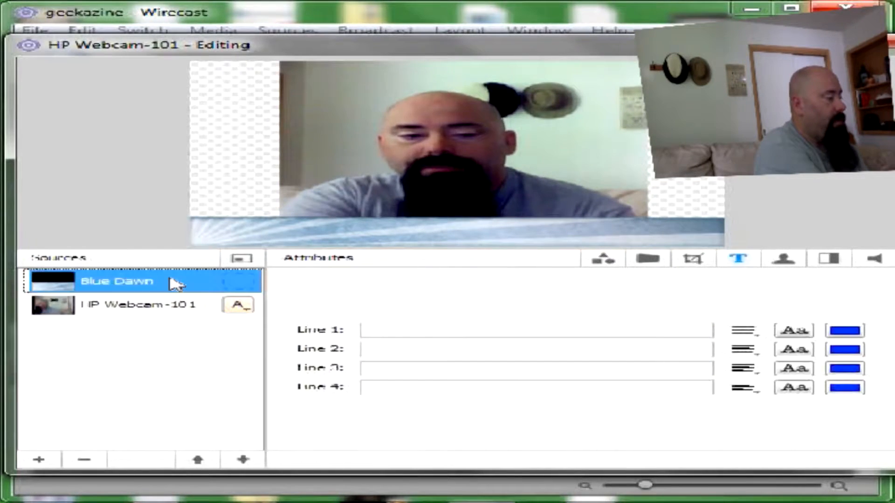
click(478, 334)
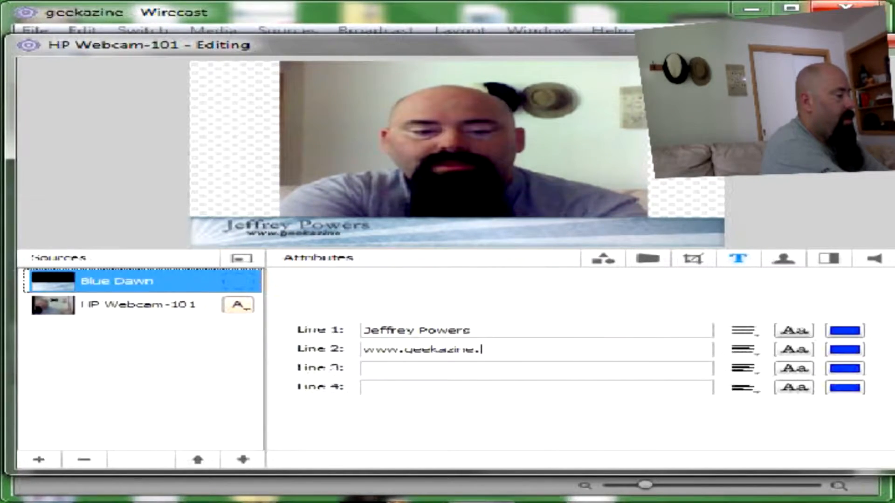
text(com)
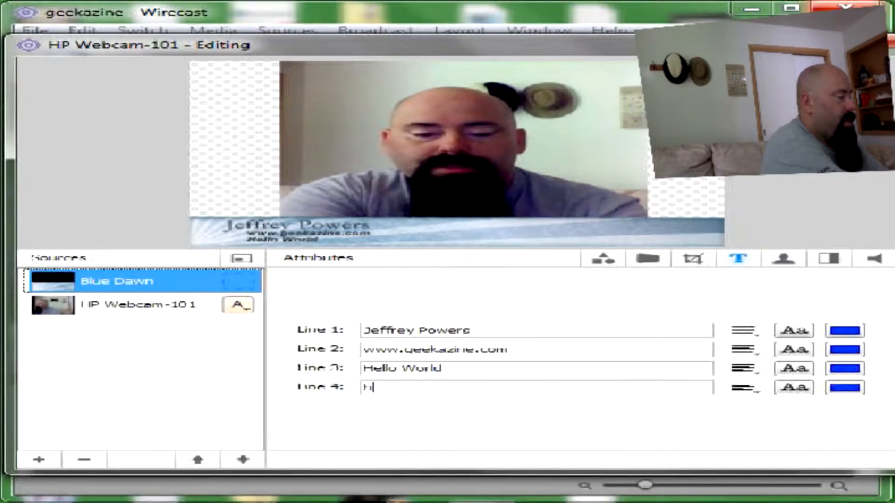
key(BackSpace)
key(BackSpace)
key(BackSpace)
key(BackSpace)
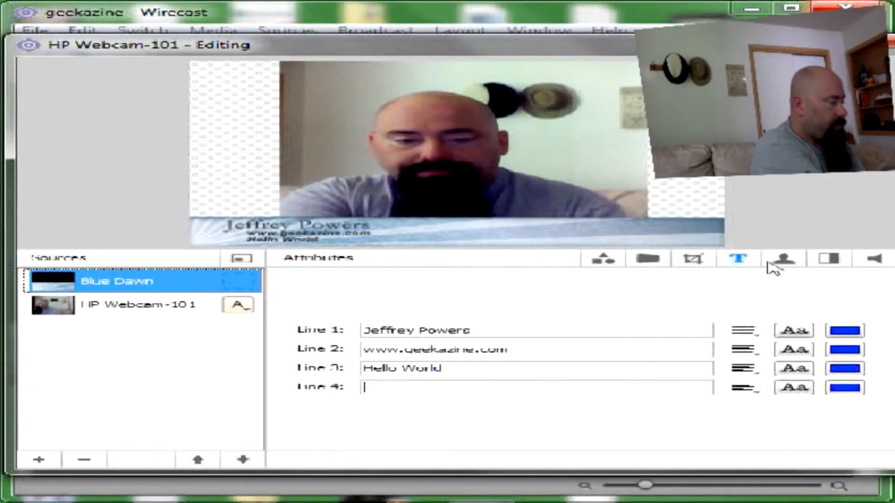
Step: Enable chroma key on HP Webcam-101, key out the shirt colour, then turn keying off again
click(779, 261)
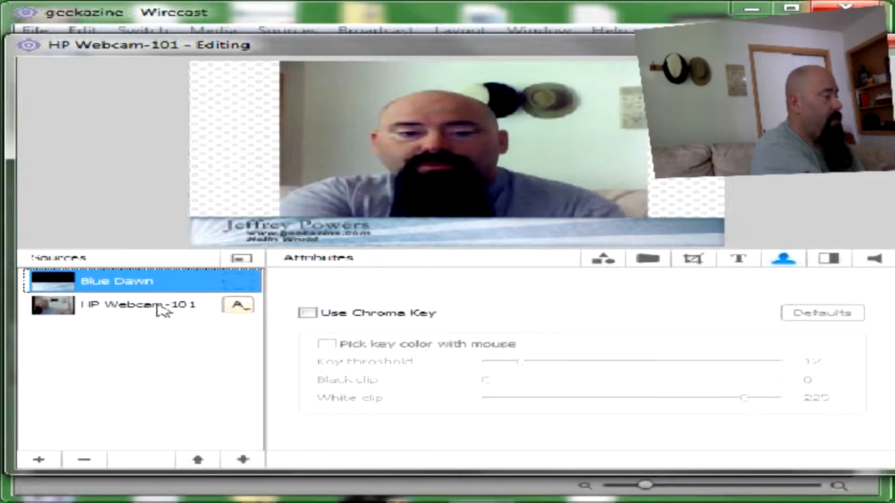
click(161, 308)
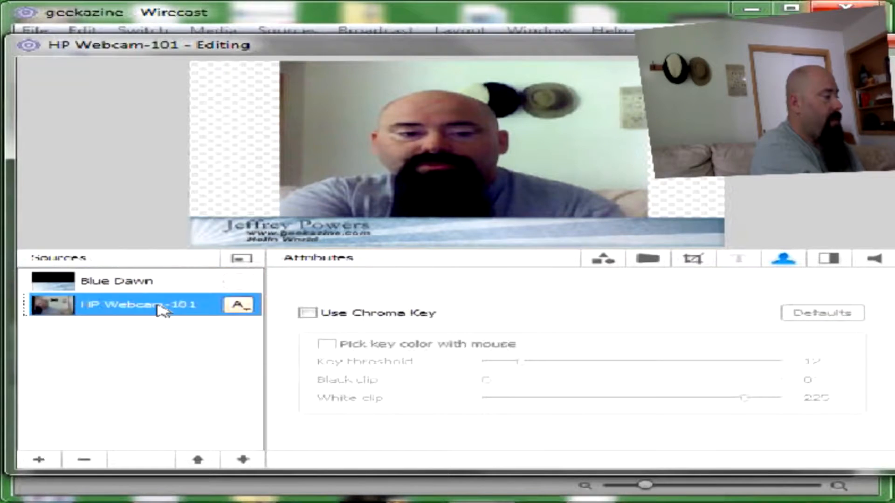
click(309, 315)
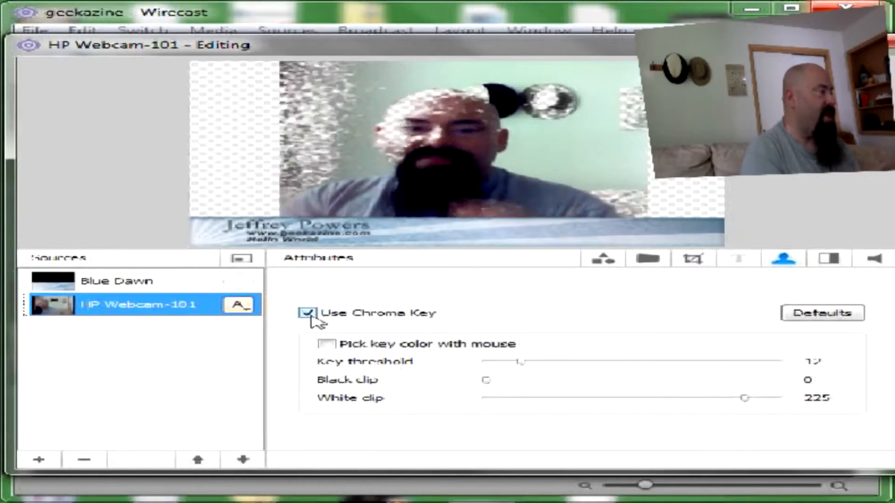
click(326, 346)
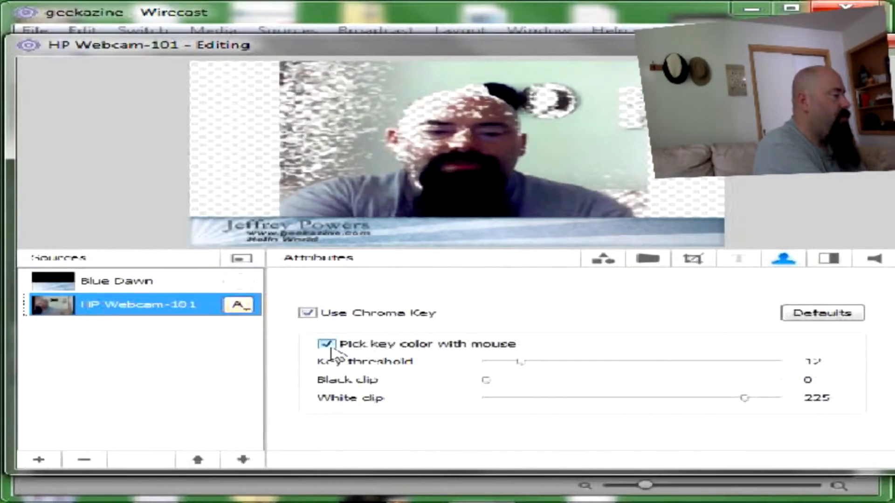
click(546, 204)
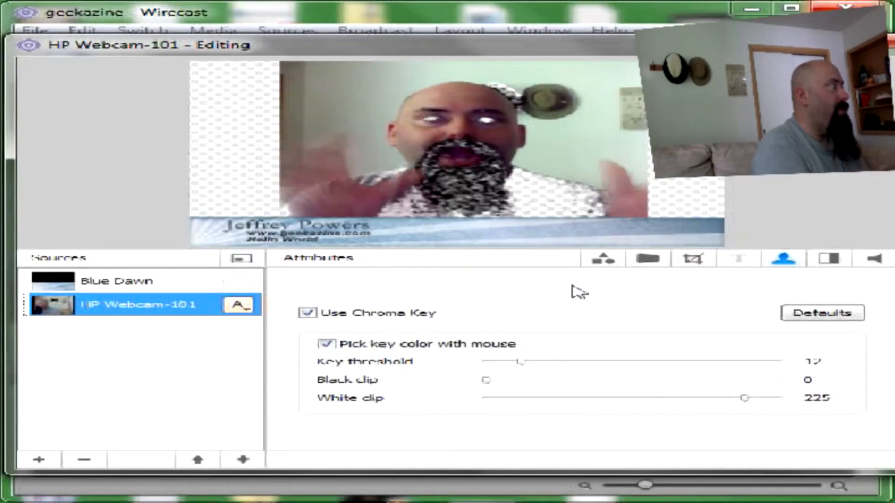
click(309, 315)
click(829, 260)
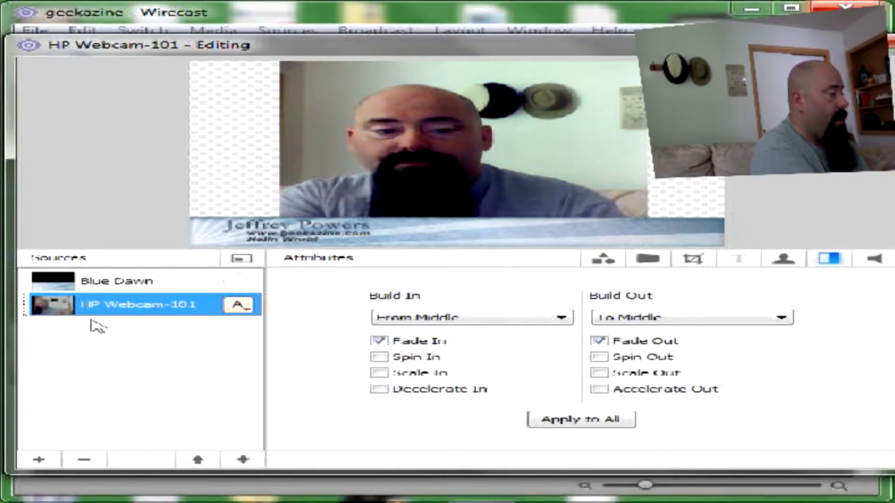
Step: Set the webcam's Build In to From Top with Spin In, removing Fade In
click(560, 319)
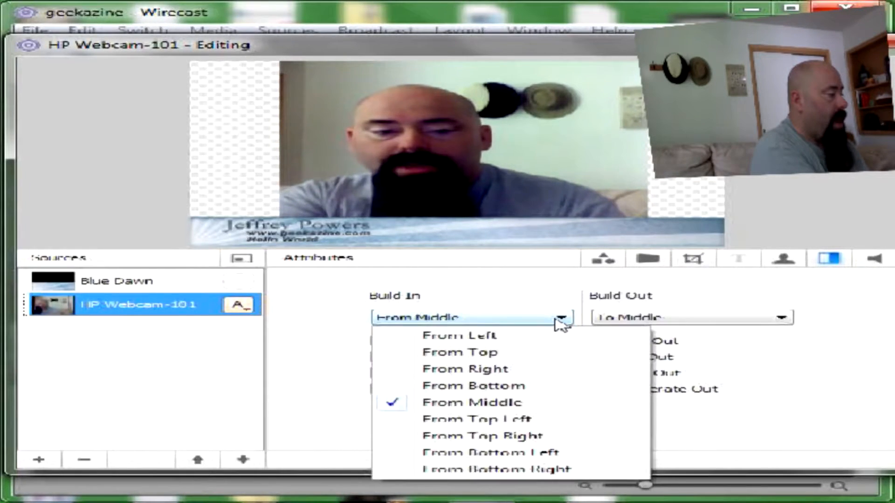
click(527, 353)
click(379, 357)
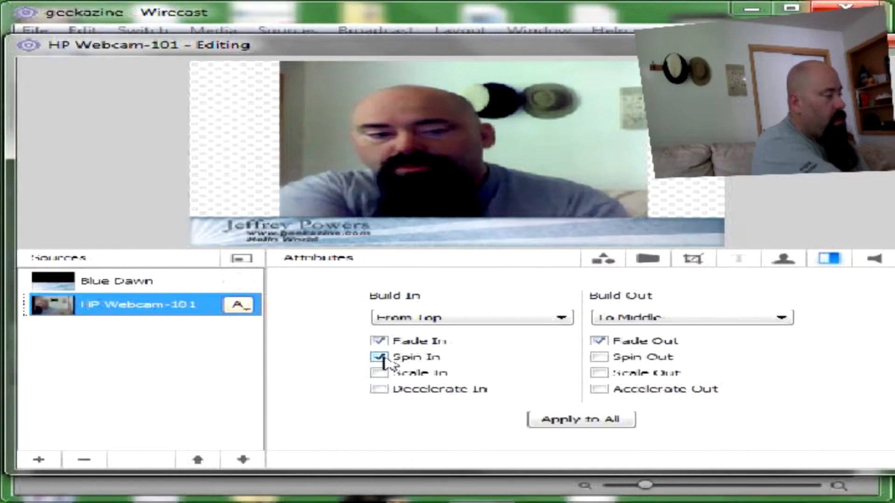
click(379, 341)
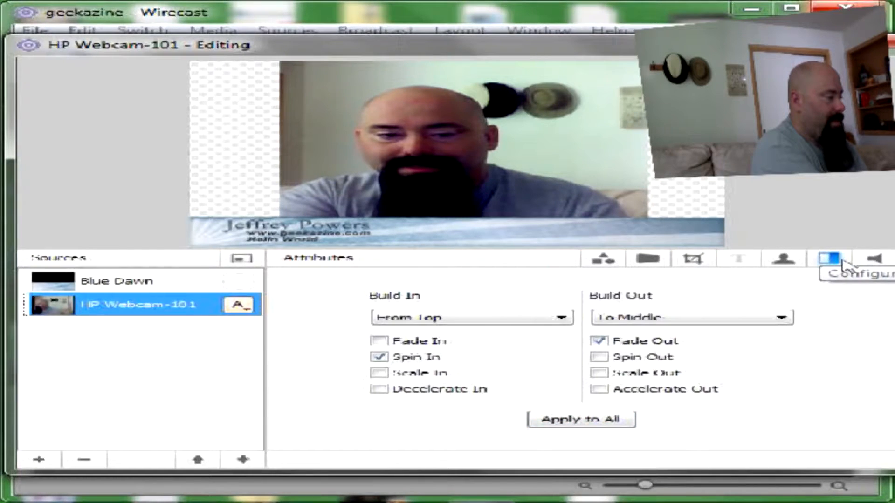
click(875, 259)
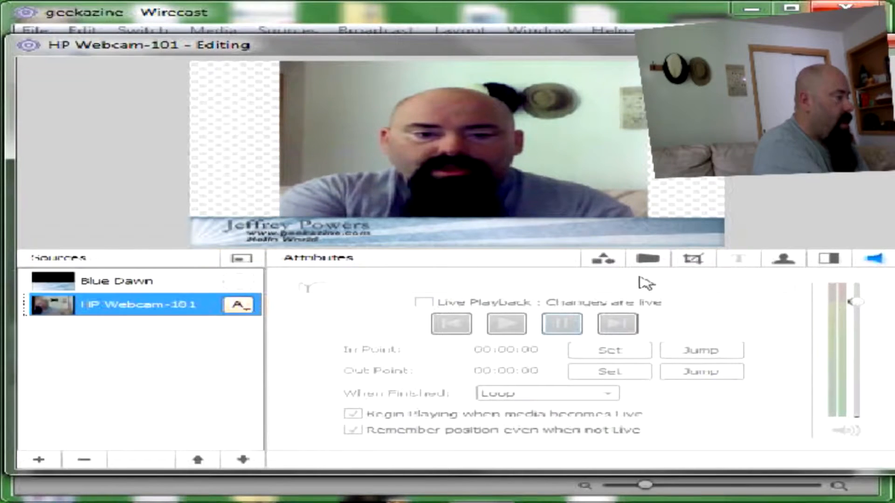
Step: Add an empty source layer and move it below the HP Webcam-101 layer
click(604, 260)
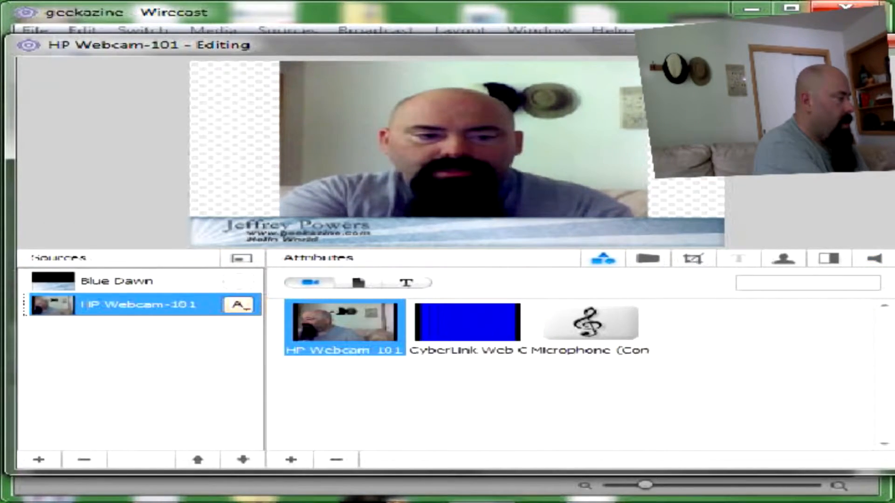
click(38, 460)
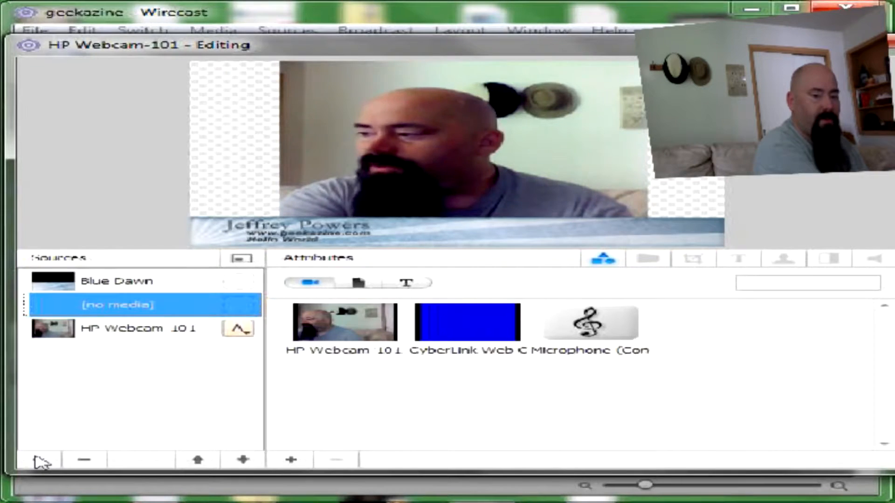
click(85, 461)
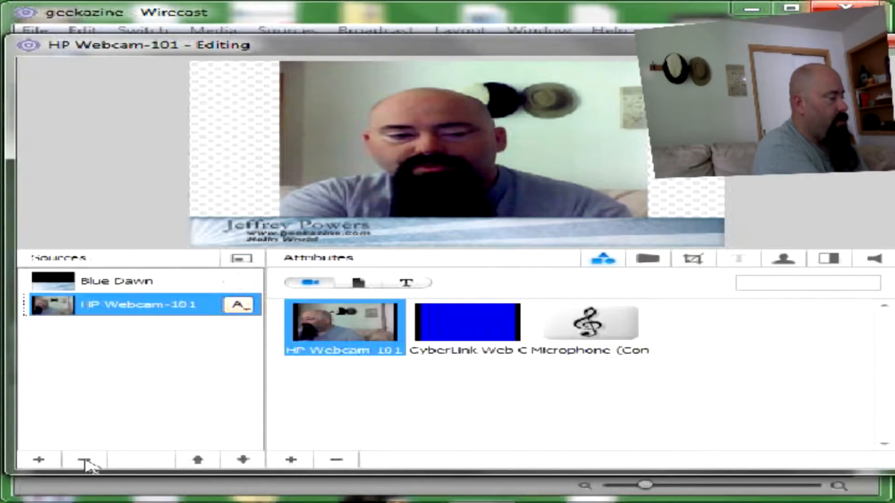
click(49, 462)
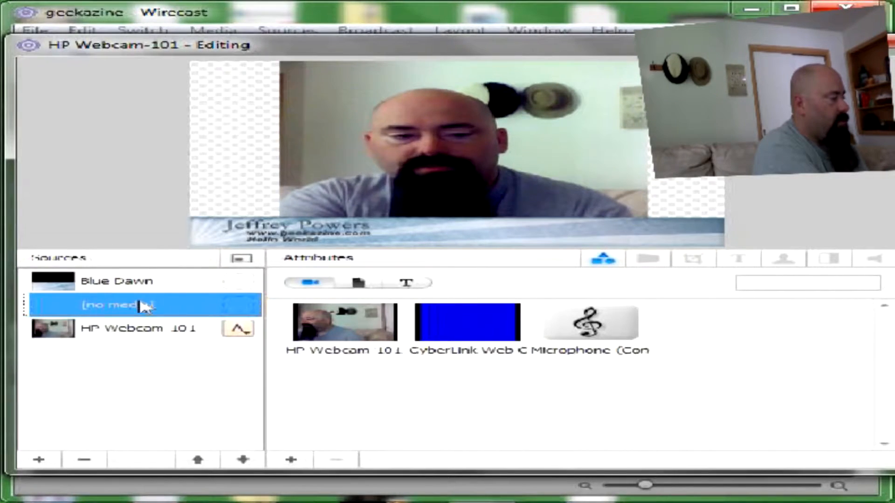
click(242, 461)
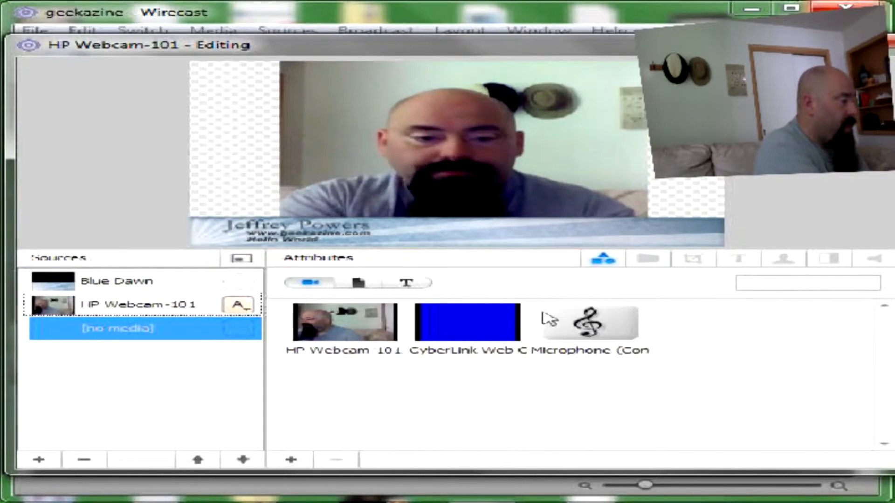
click(358, 283)
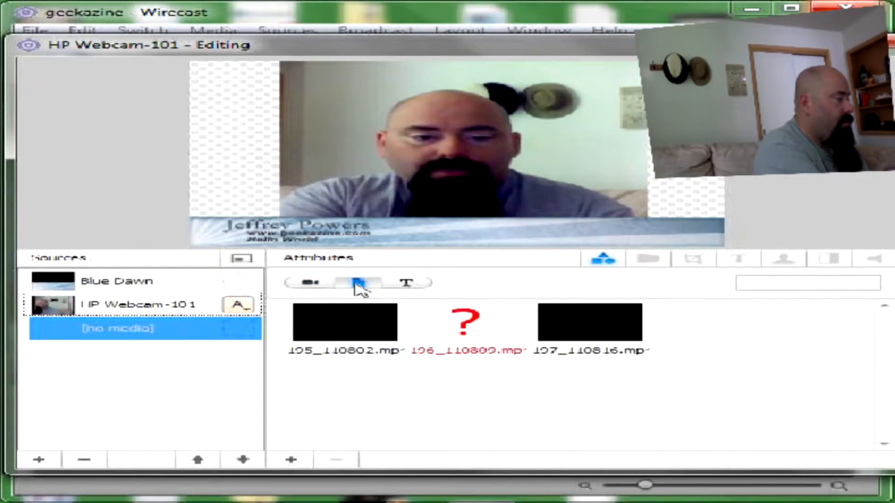
Step: Load 197_110816.mp4 into the empty layer and Scale To Fit with Respect Aspect Ratio off
click(596, 336)
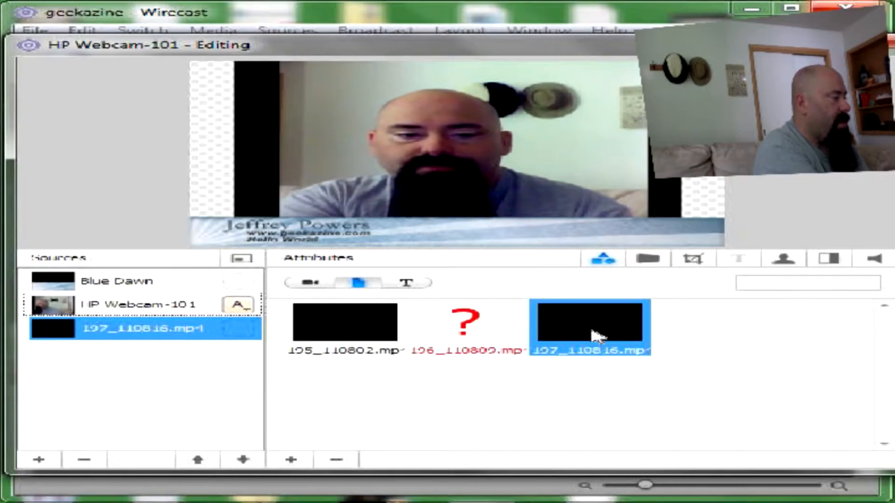
click(648, 259)
click(497, 355)
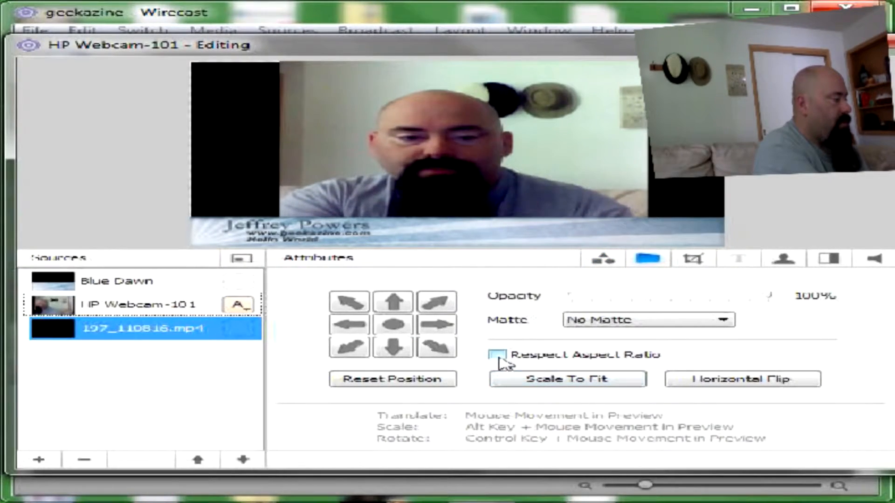
click(516, 377)
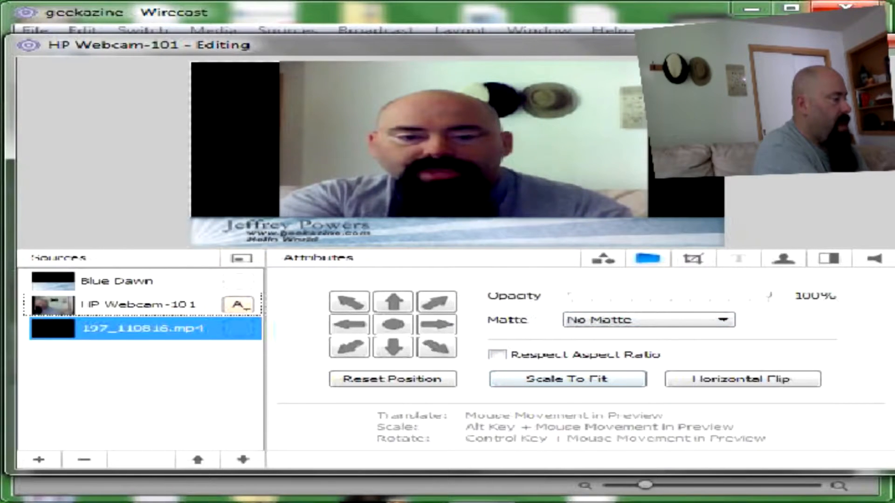
click(875, 258)
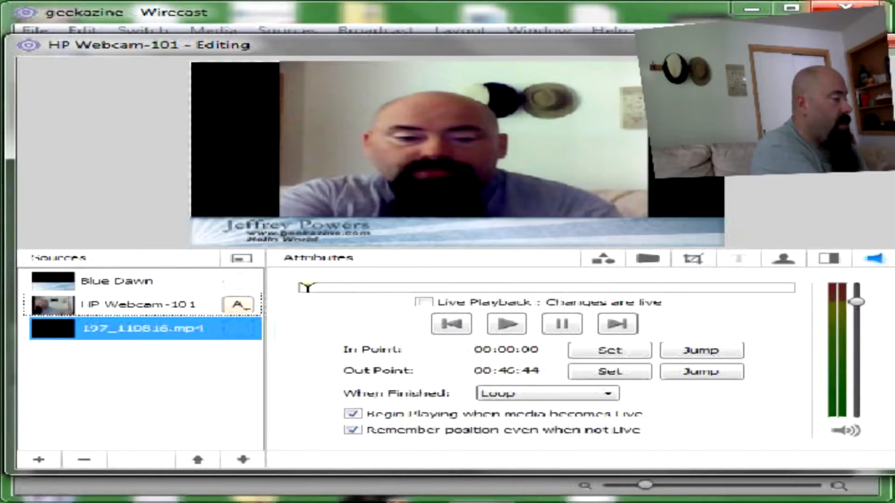
Step: Lower the 197_110816.mp4 volume and set its In Point to 00:03:23
drag(856, 301, 857, 352)
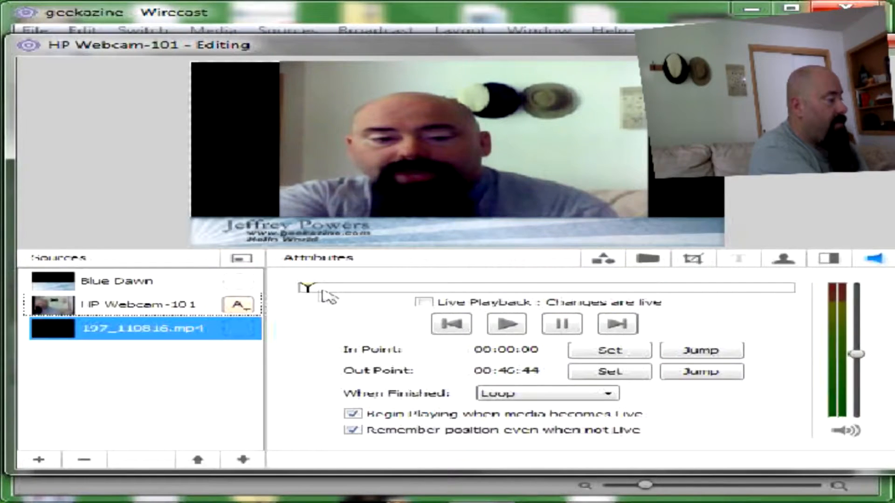
drag(312, 290, 332, 294)
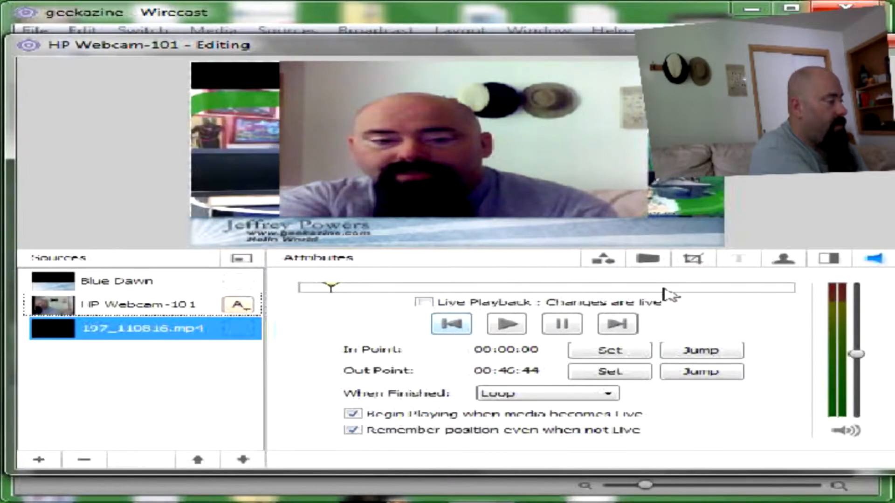
click(731, 289)
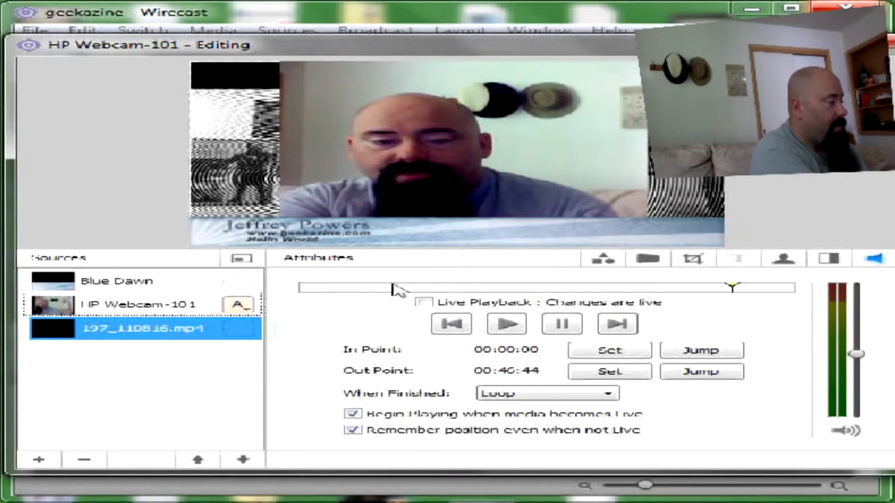
click(342, 289)
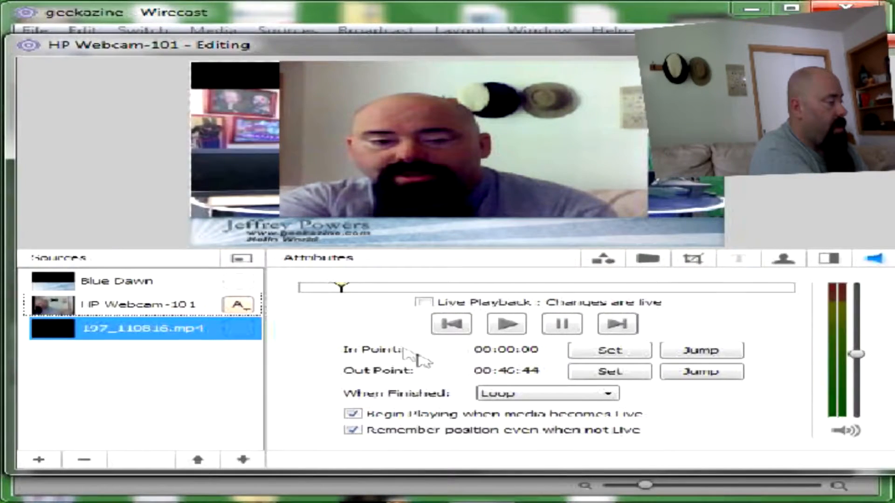
click(607, 352)
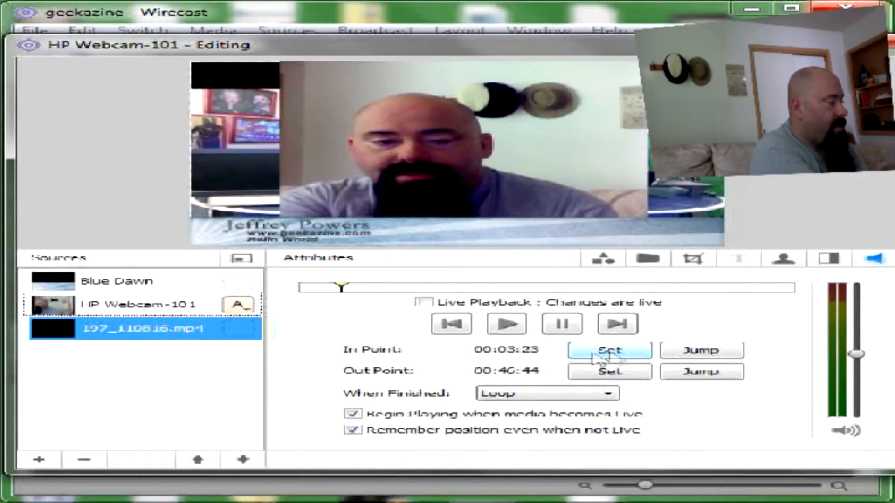
Step: Set the video's Out Point to 00:41:47 and make it Hold when finished
click(737, 288)
click(602, 371)
click(548, 393)
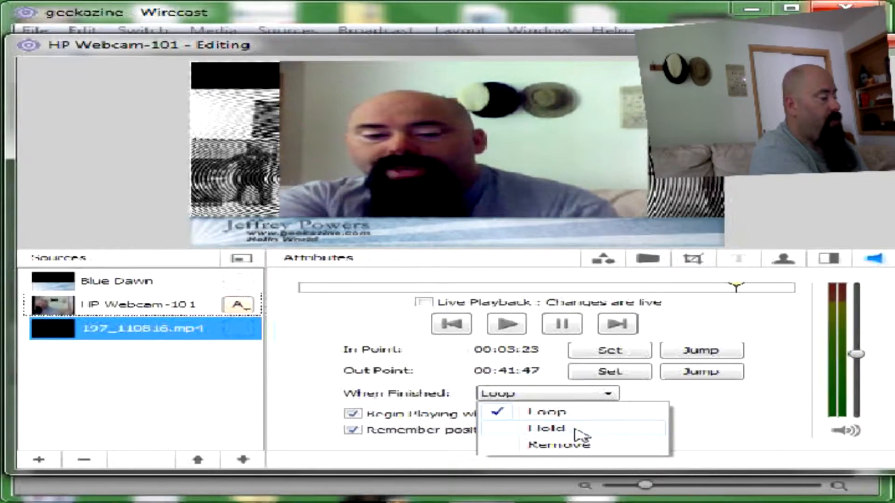
click(577, 429)
click(607, 394)
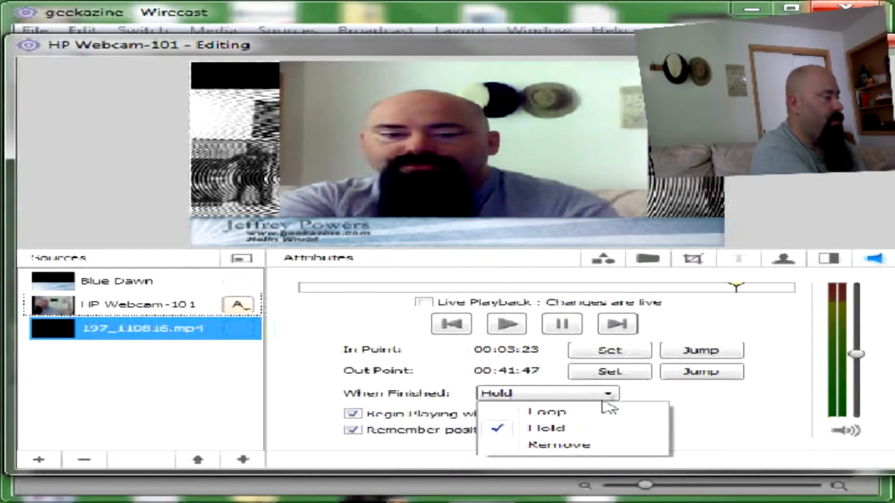
click(560, 430)
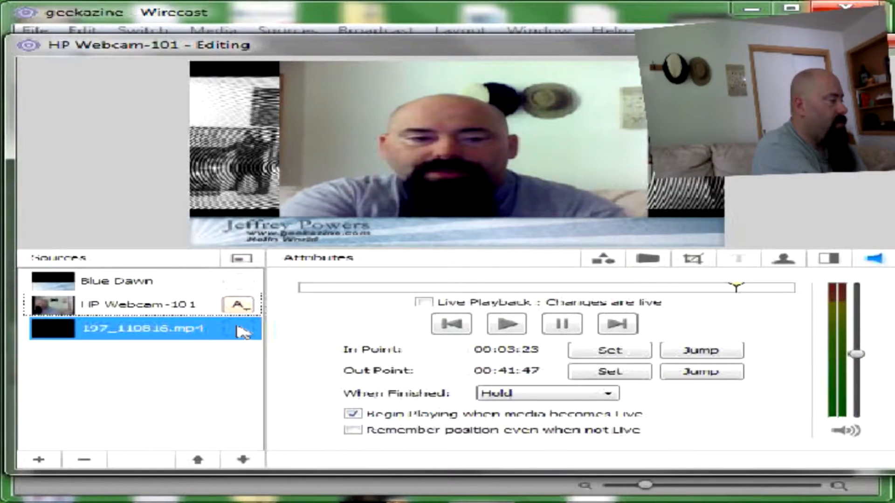
Step: Add a new empty layer at the top of the shot, above Blue Dawn
click(162, 304)
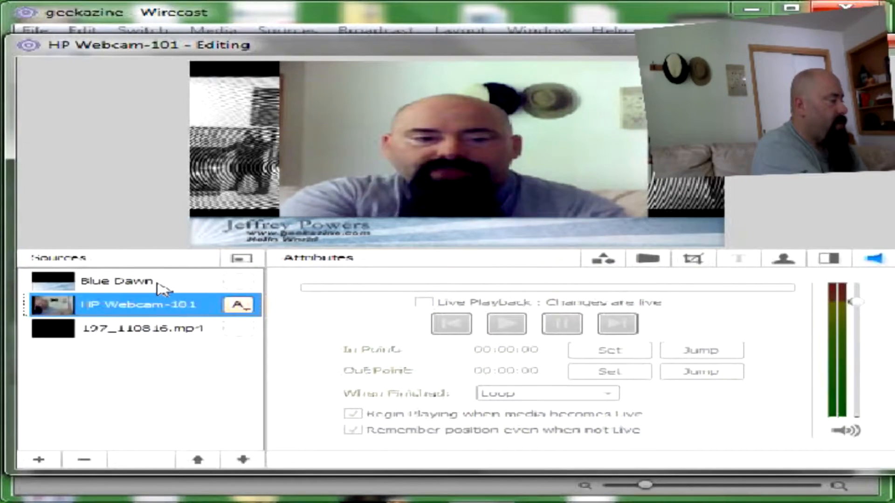
click(156, 283)
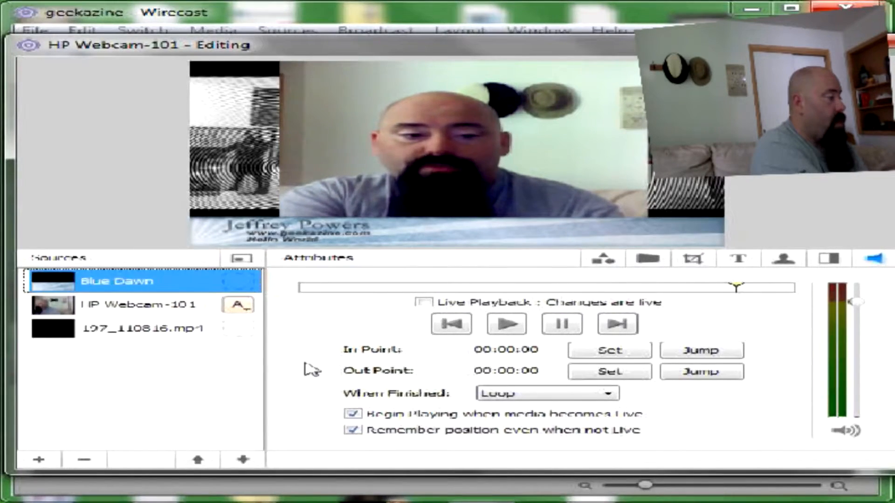
click(38, 461)
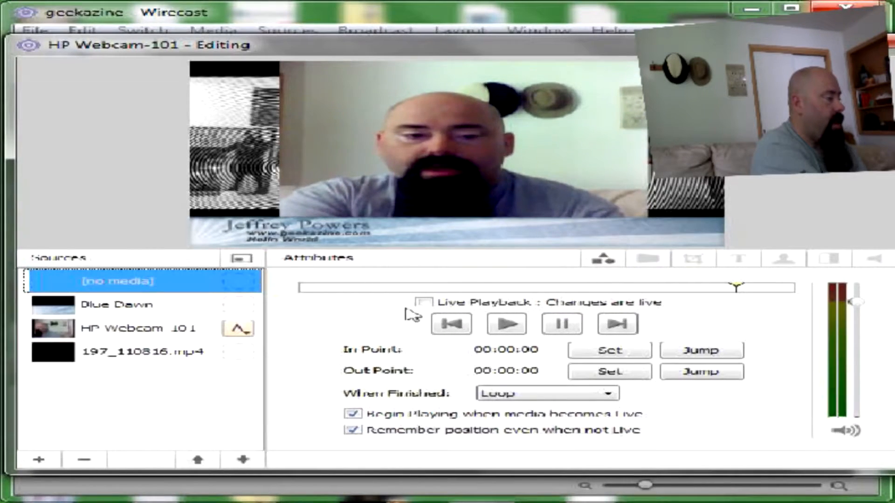
Step: Assign the Microphone audio input to the new top layer
click(616, 261)
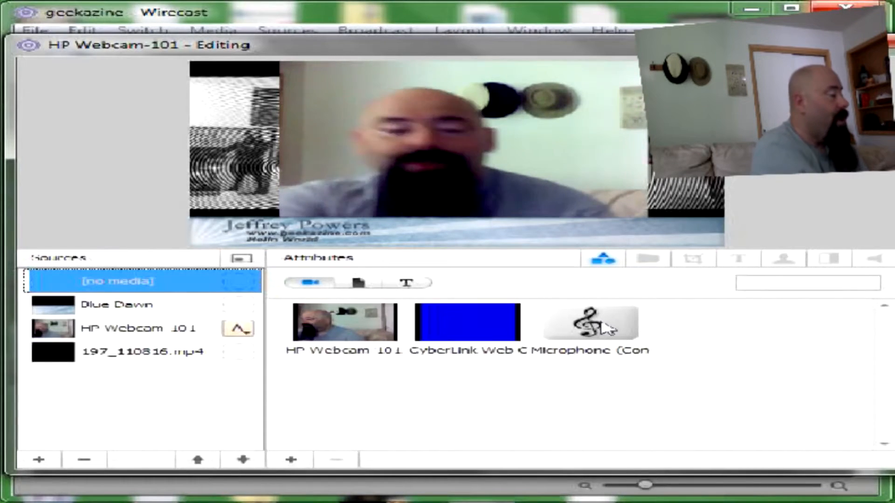
click(575, 335)
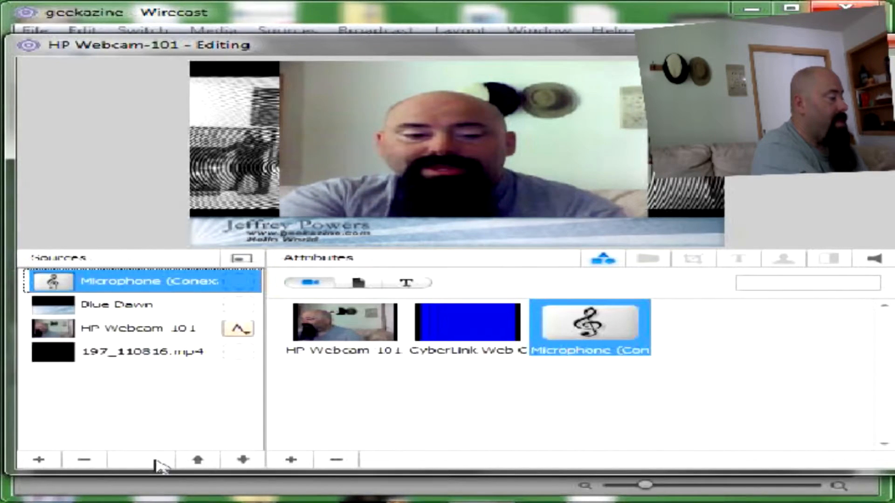
Step: Delete the Microphone layer from the webcam shot and close the HP Webcam-101 editor
click(84, 461)
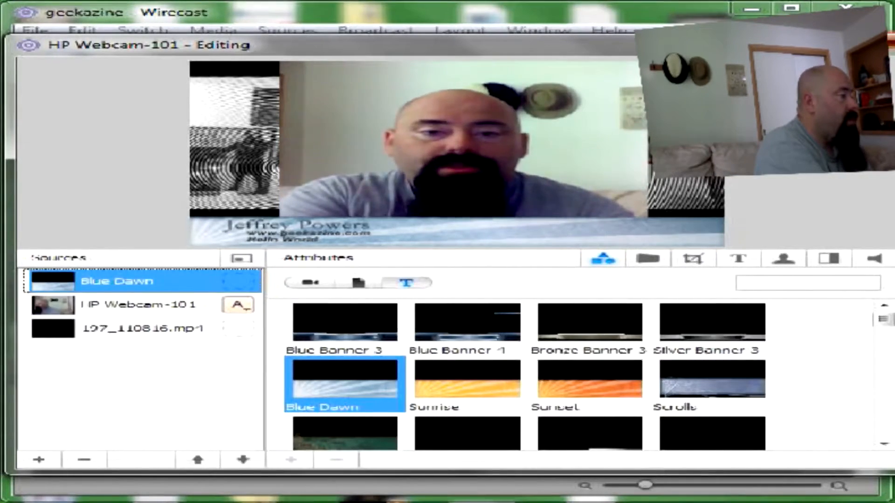
click(892, 43)
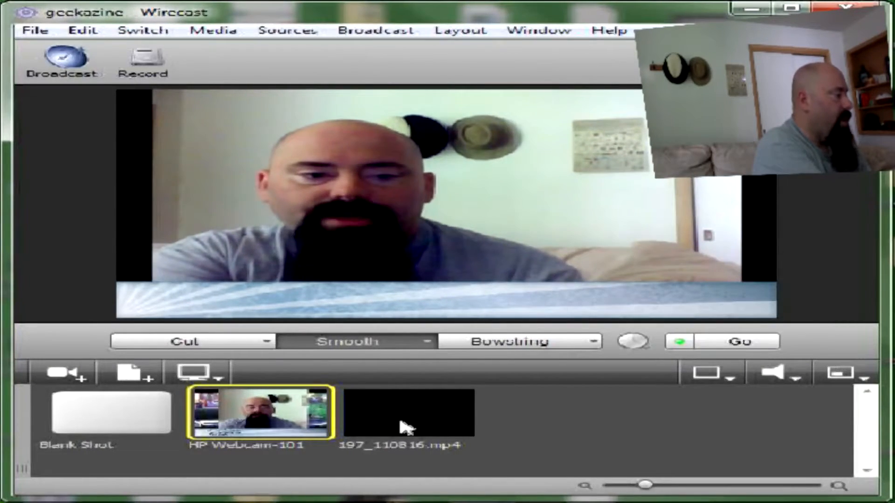
Step: Select the HP Webcam-101 shot and turn on the Layout > Master Audio level meters
click(253, 414)
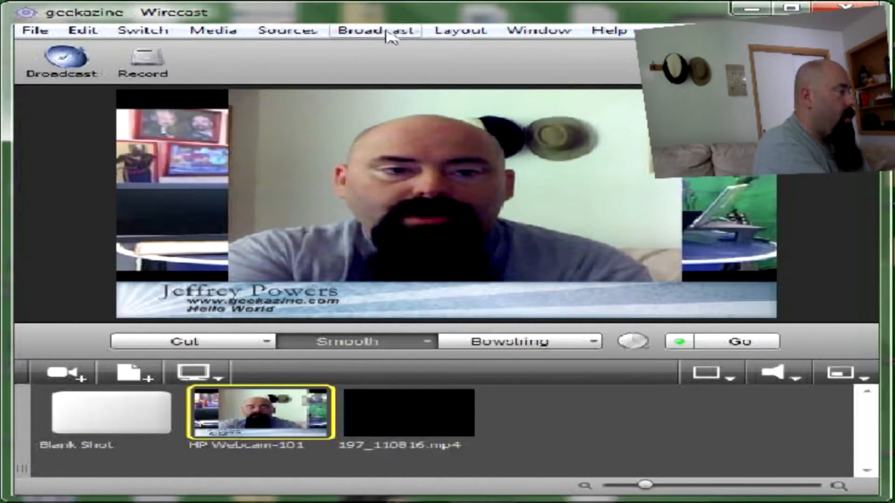
click(211, 35)
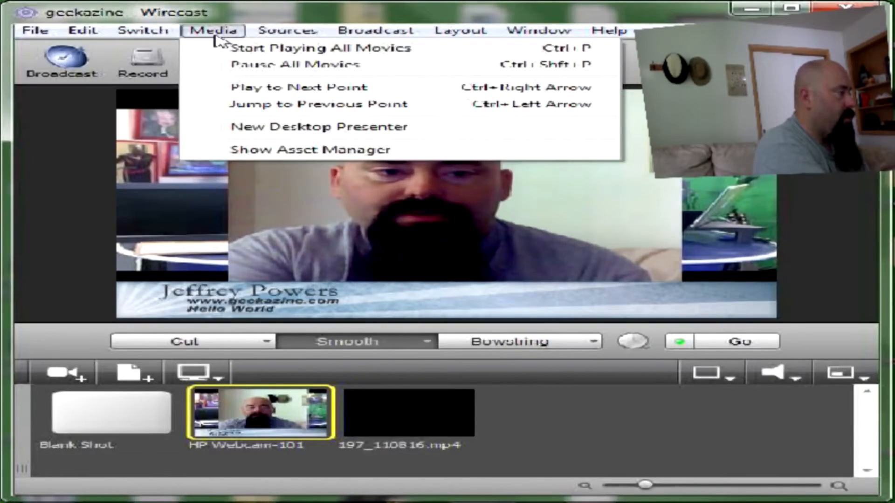
mouse_move(284, 38)
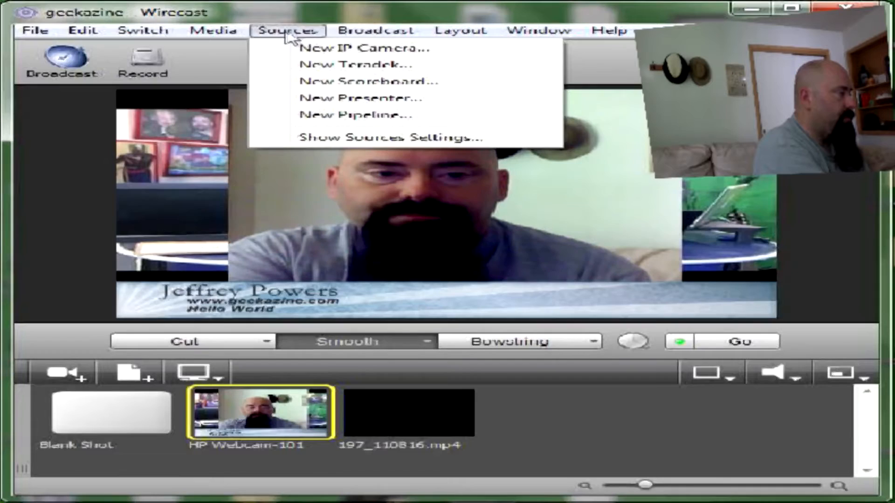
mouse_move(440, 38)
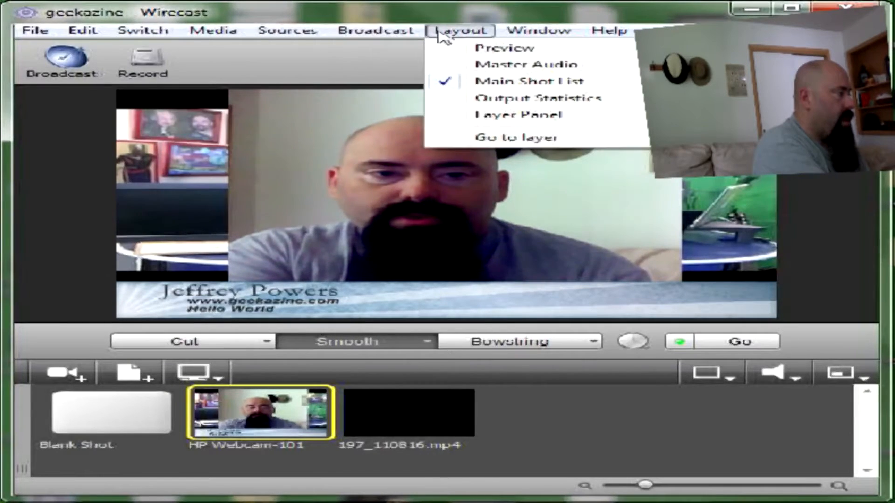
click(459, 65)
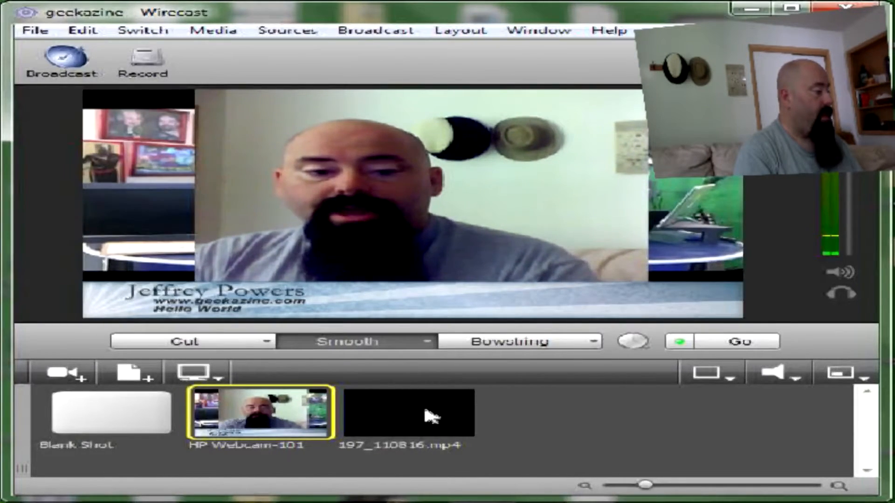
Step: Cut live to 197_110816.mp4 and back to the HP Webcam-101 shot, twice
click(432, 416)
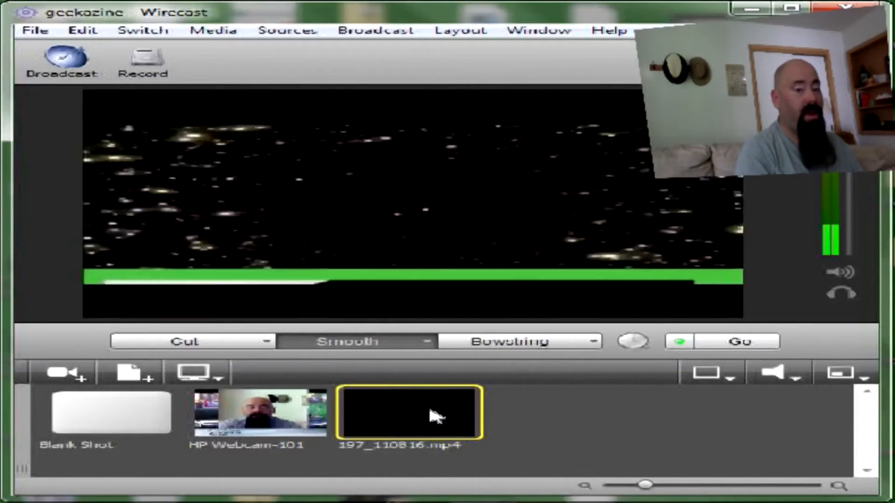
click(261, 421)
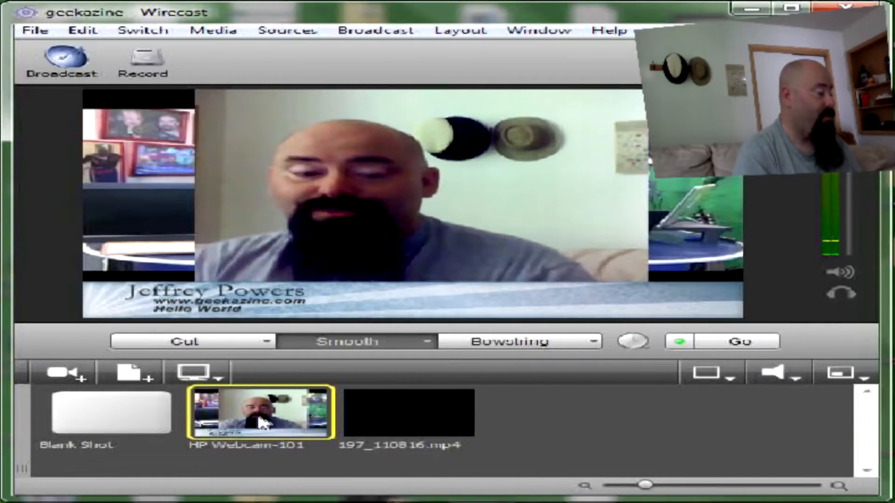
click(404, 415)
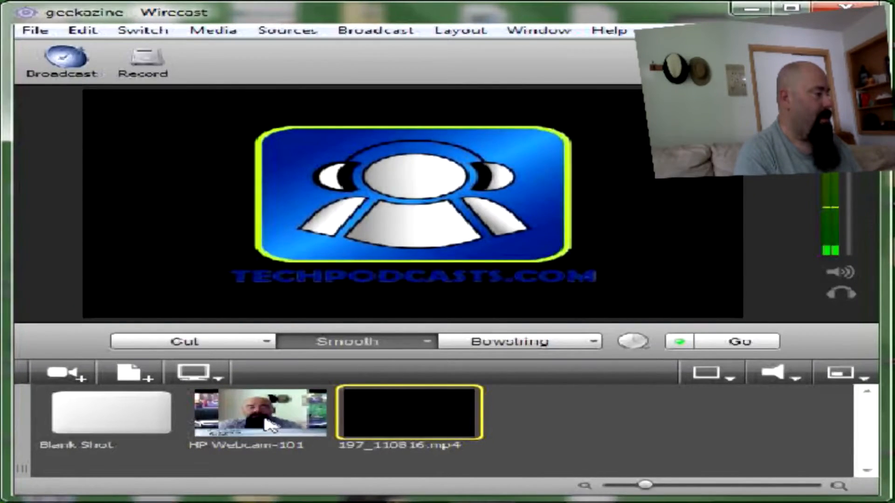
click(270, 425)
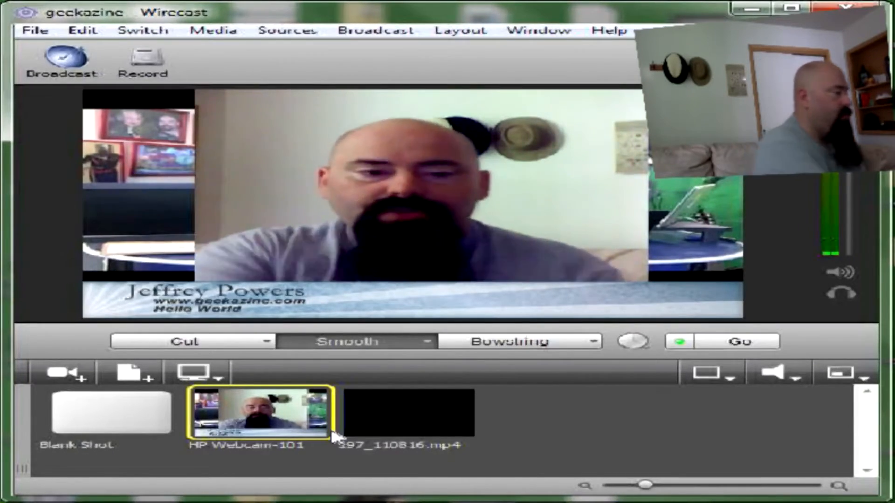
Step: Open the HP Webcam-101 shot editor and view the Blue Dawn layer's camera and audio devices
double_click(265, 410)
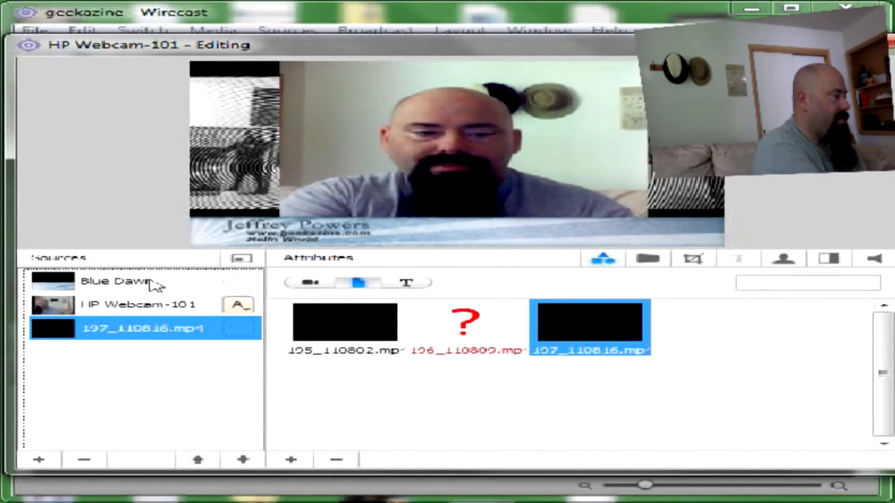
click(153, 283)
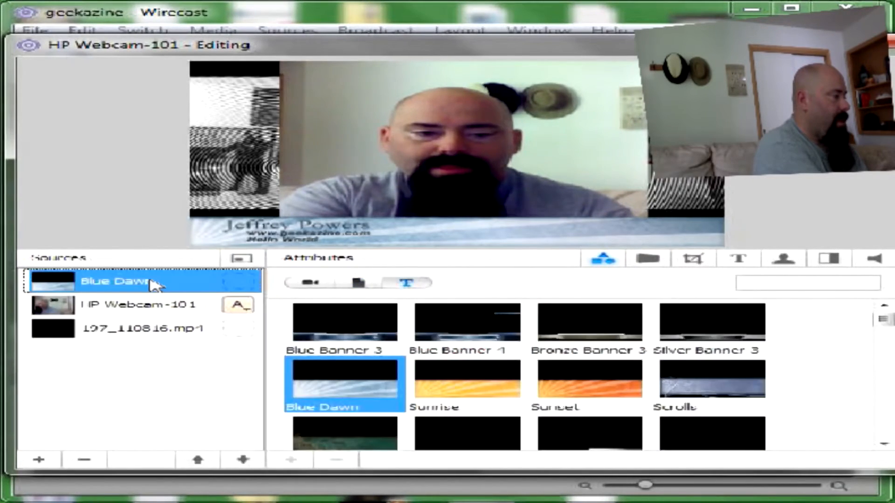
click(311, 283)
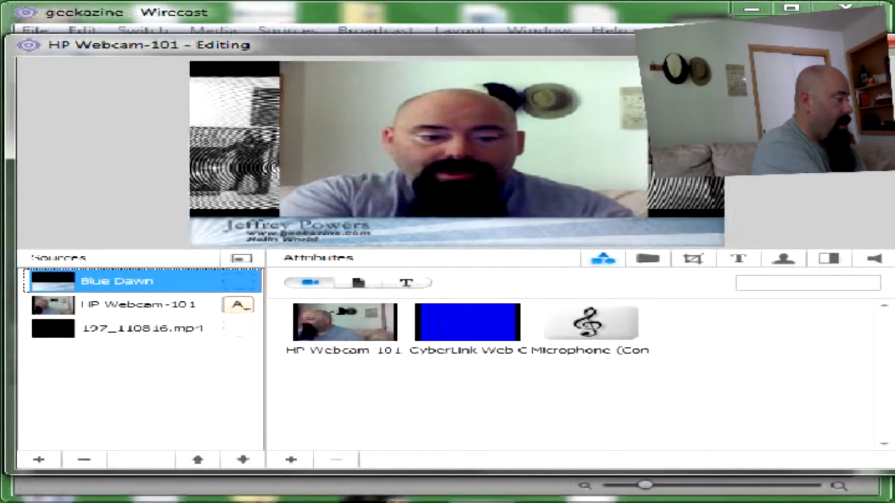
Step: Drag bg.jpg from a file explorer window into the shot's media files list
click(32, 502)
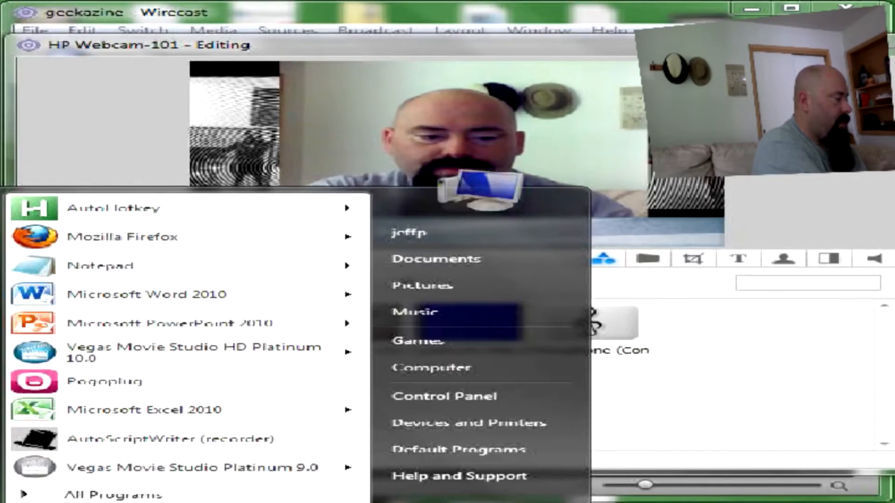
key(Escape)
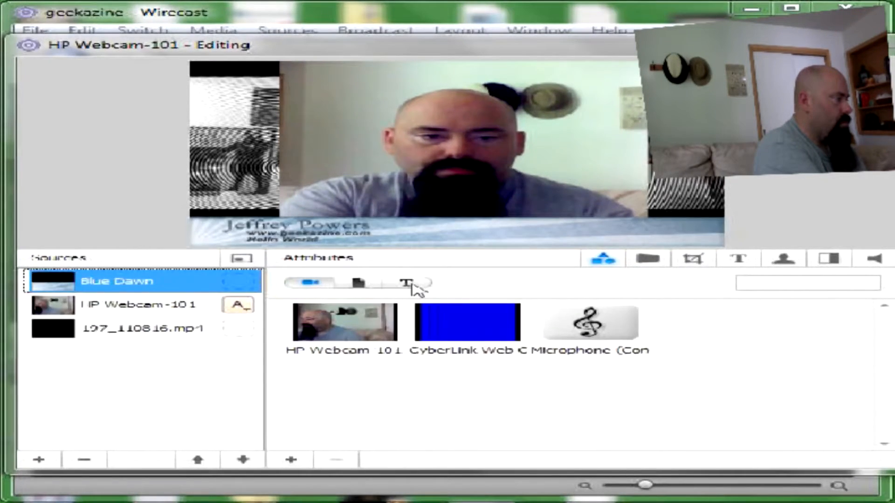
drag(662, 102, 894, 103)
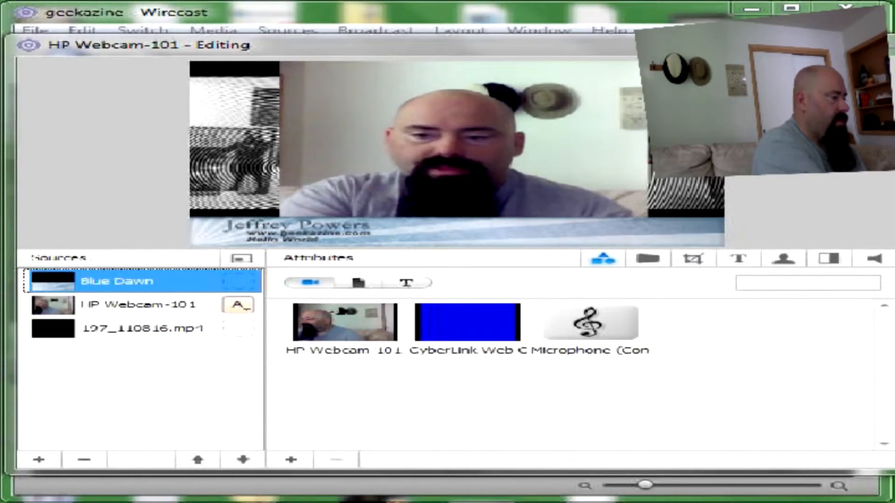
drag(892, 414, 707, 408)
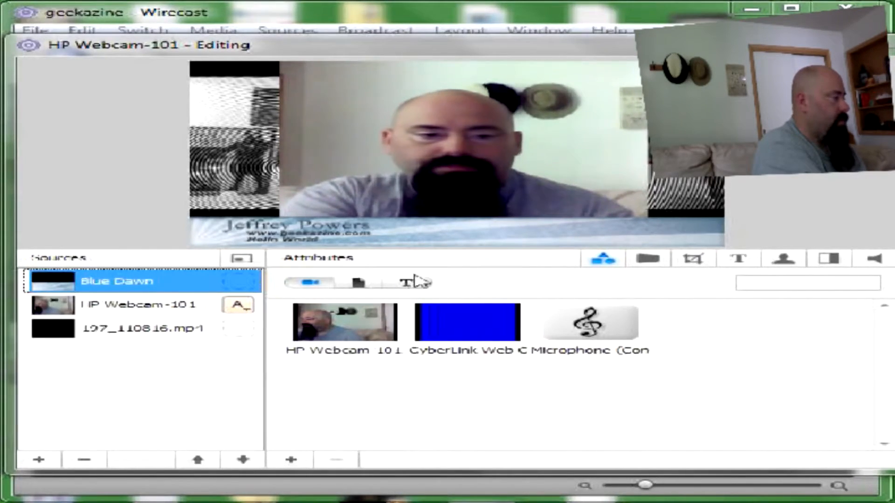
click(358, 283)
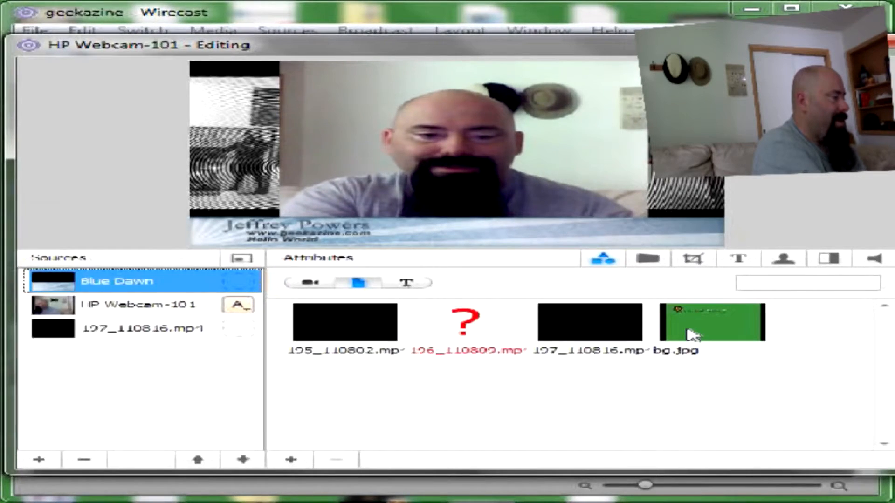
Step: Put bg.jpg on the video layer and untick Respect Aspect Ratio to fill the frame
click(144, 333)
click(748, 330)
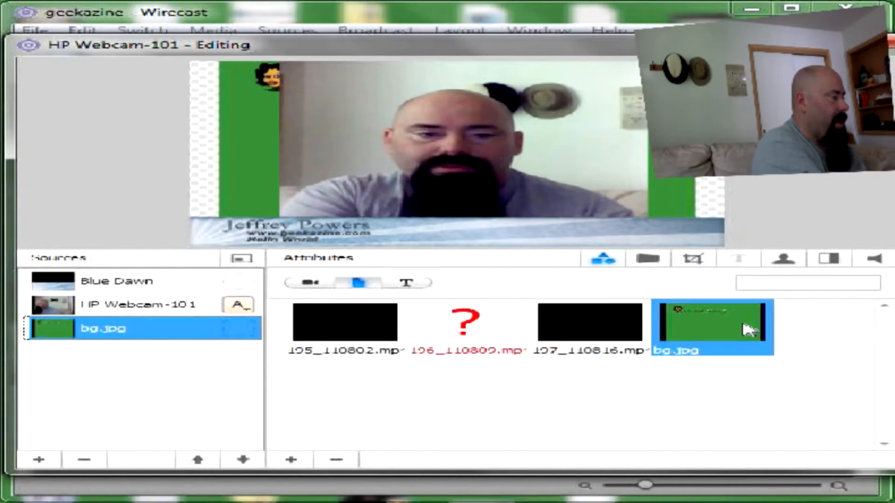
click(659, 260)
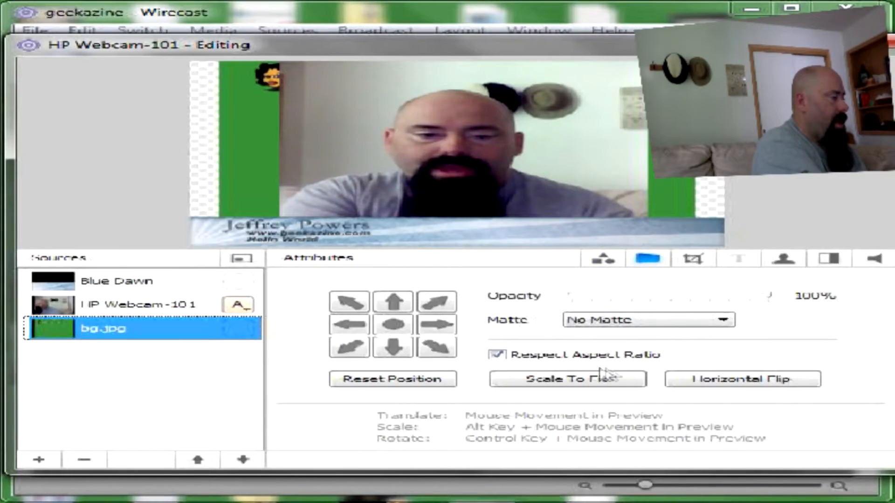
click(498, 355)
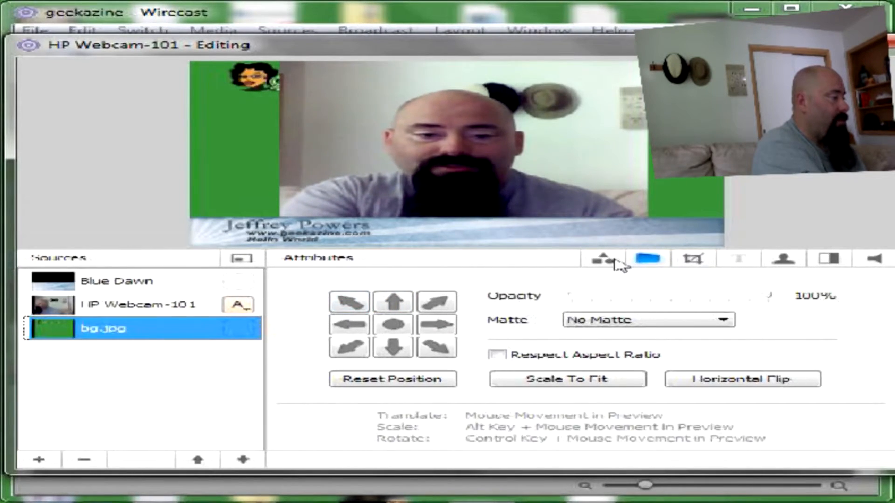
click(613, 261)
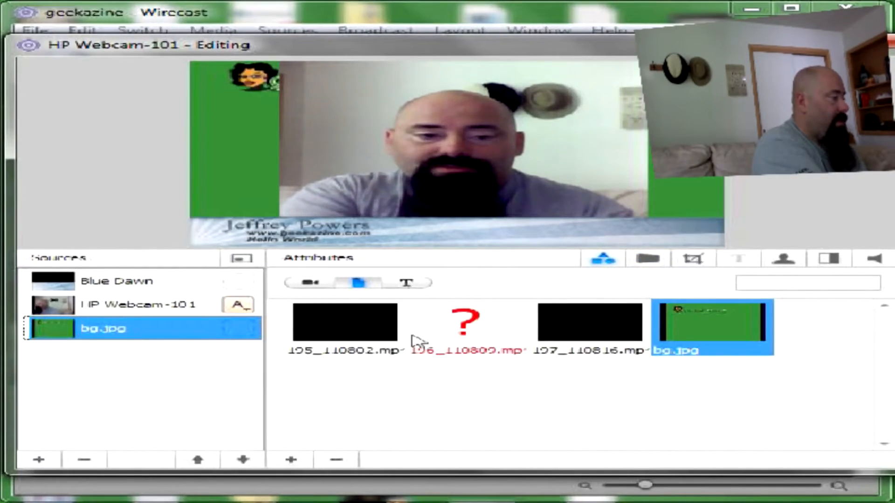
Step: Replace that layer with HP Webcam 101 and lower its opacity to about 60%
click(309, 286)
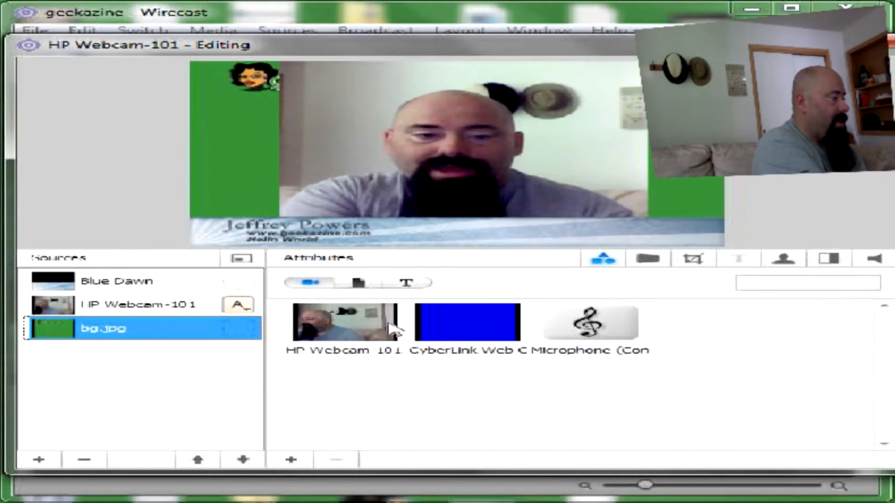
double_click(352, 330)
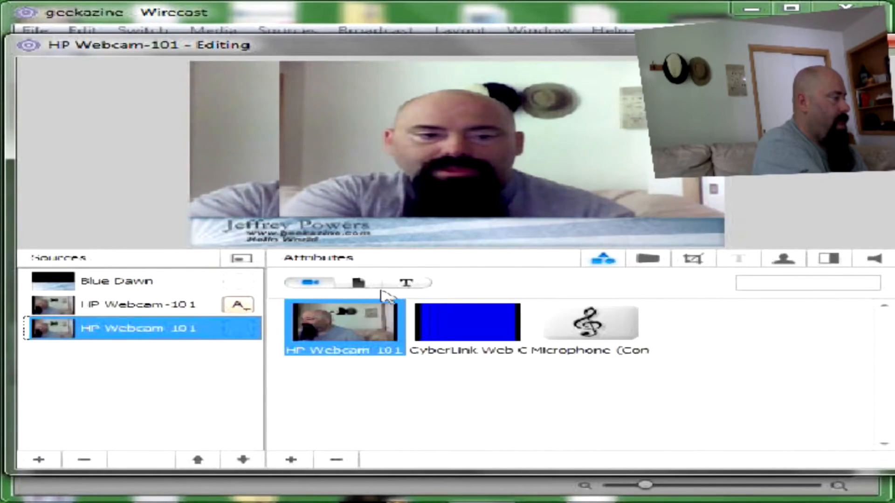
click(661, 262)
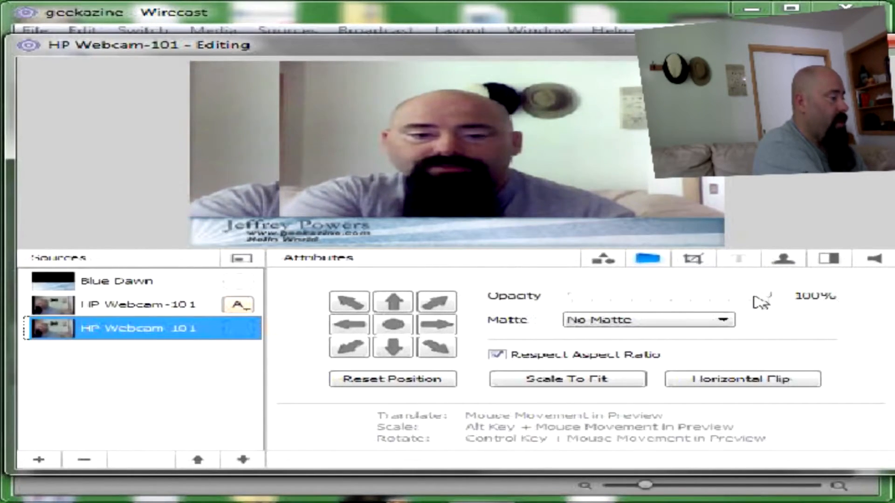
mouse_move(767, 298)
drag(769, 298, 659, 298)
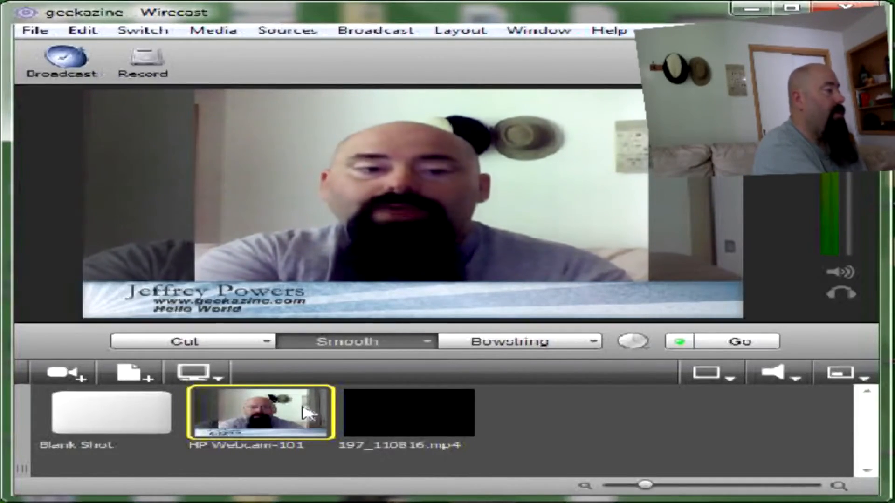
Step: Reopen the HP Webcam-101 editor and check the layer's audio playback and Fade In/Fade Out build settings
double_click(295, 414)
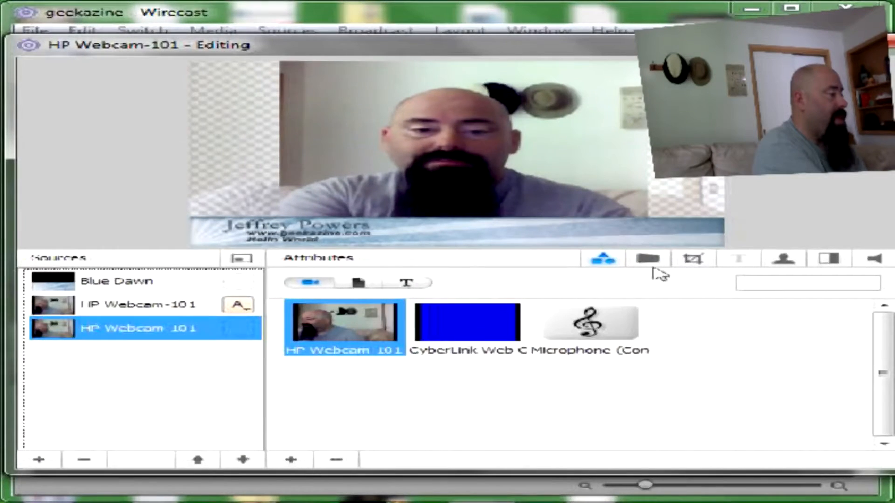
click(874, 259)
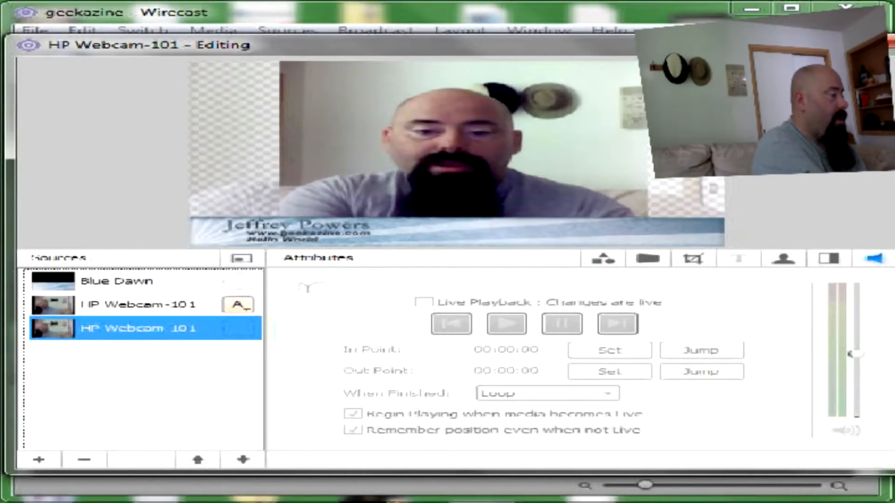
click(834, 259)
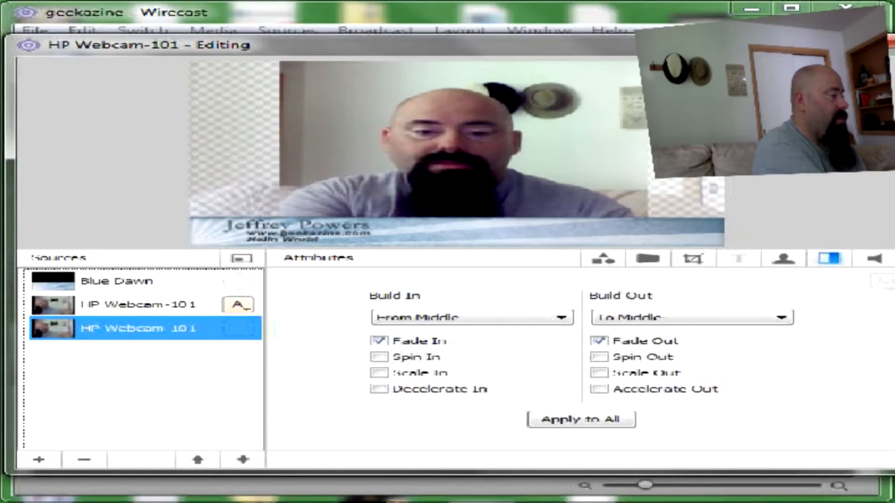
click(874, 259)
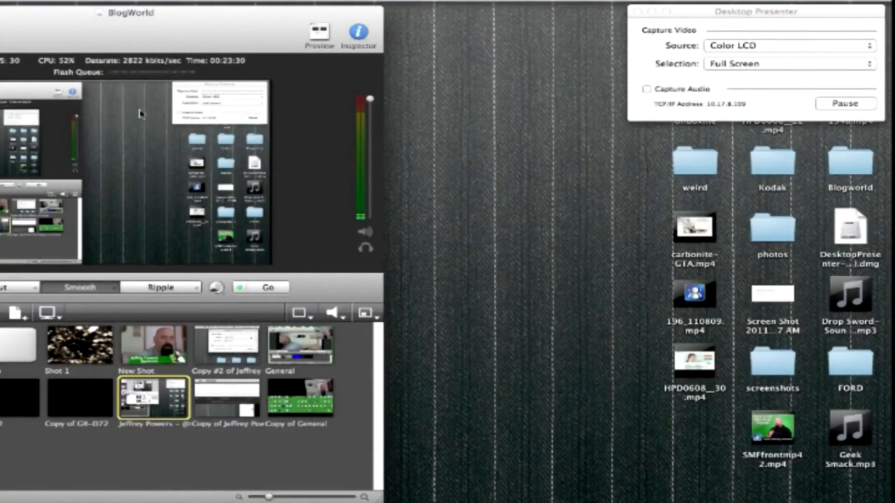
Step: Give the screen-capture shot's layer a Gaussian Blur filter in place of Color Controls
drag(199, 14, 264, 10)
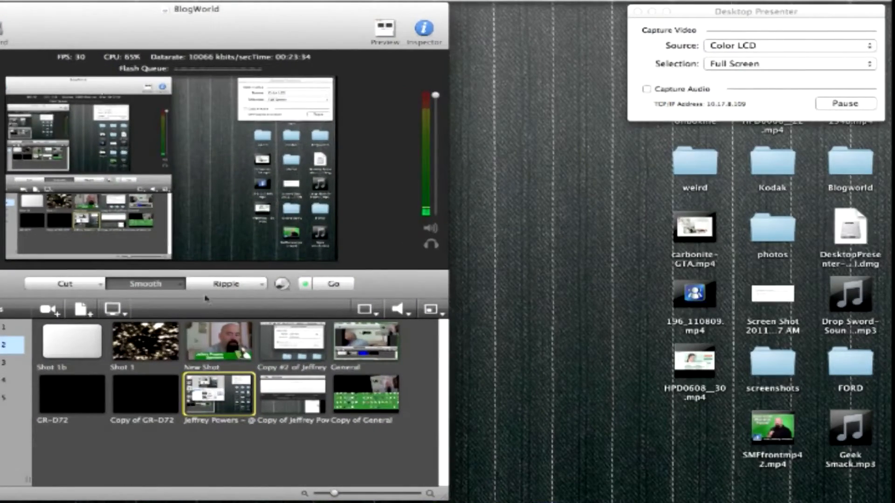
double_click(243, 397)
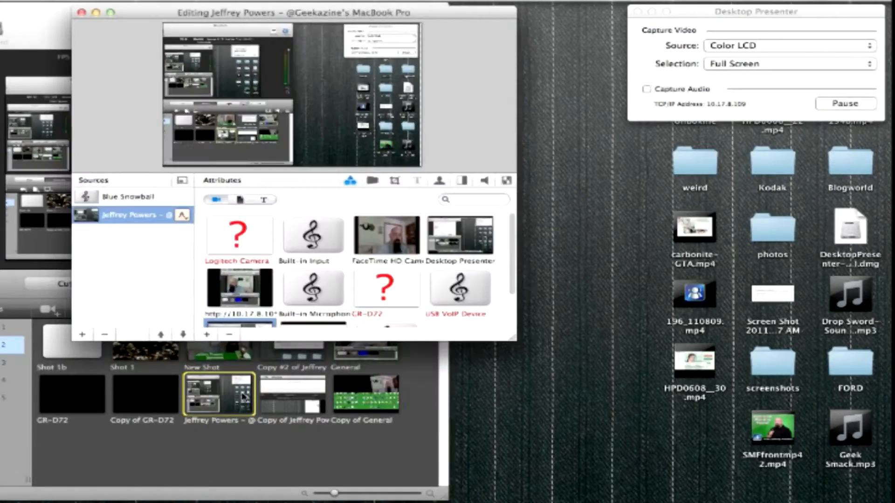
click(510, 182)
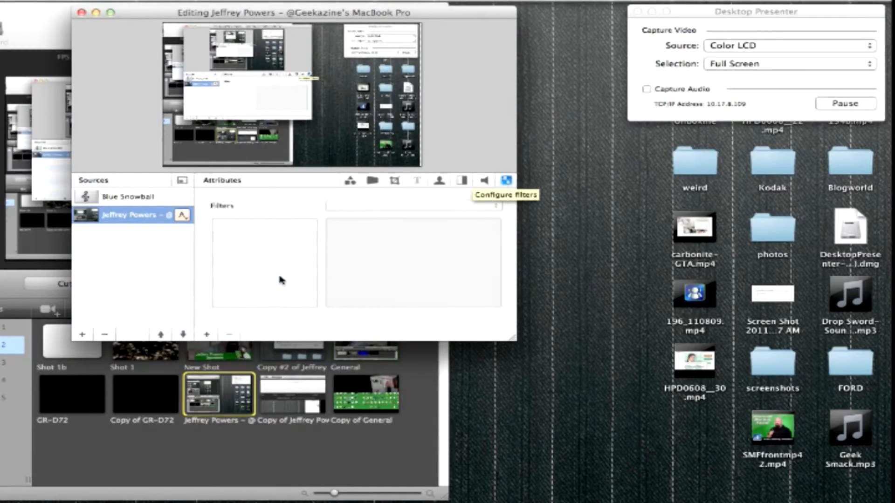
click(207, 335)
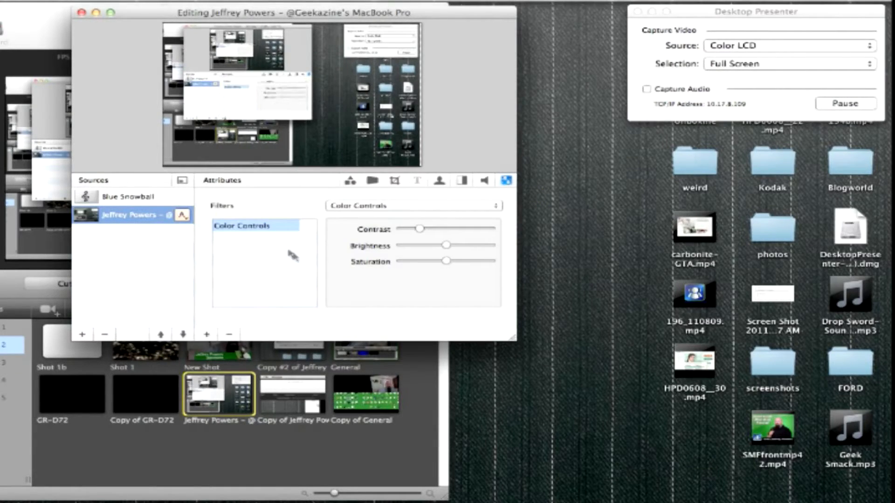
click(400, 210)
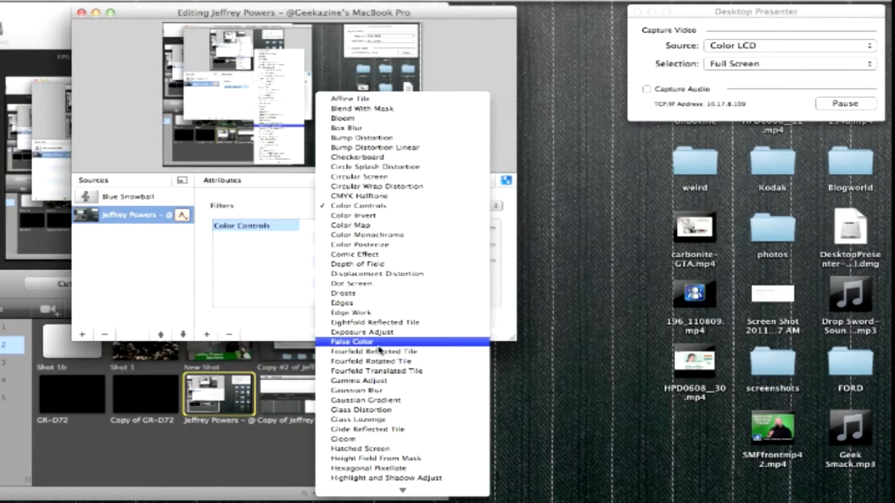
click(381, 391)
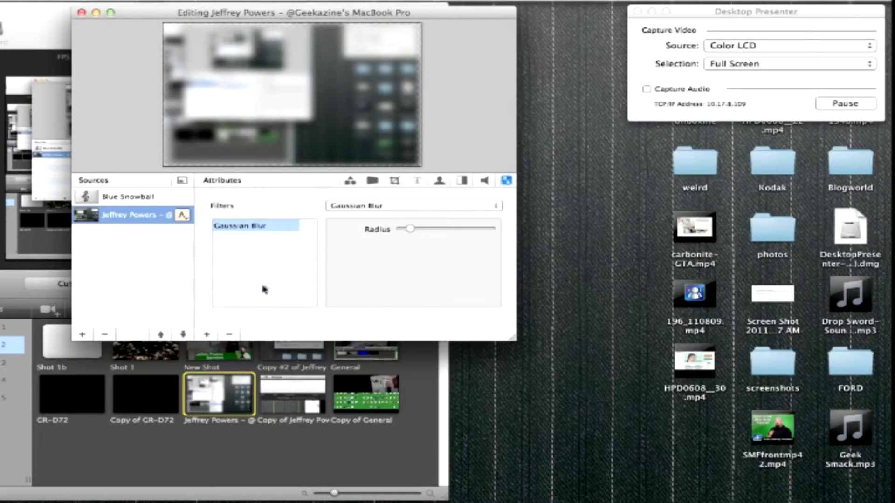
click(81, 13)
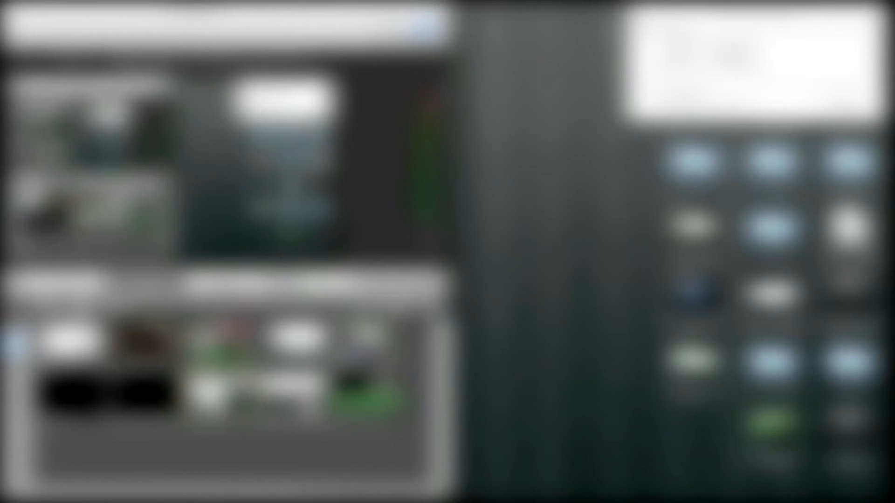